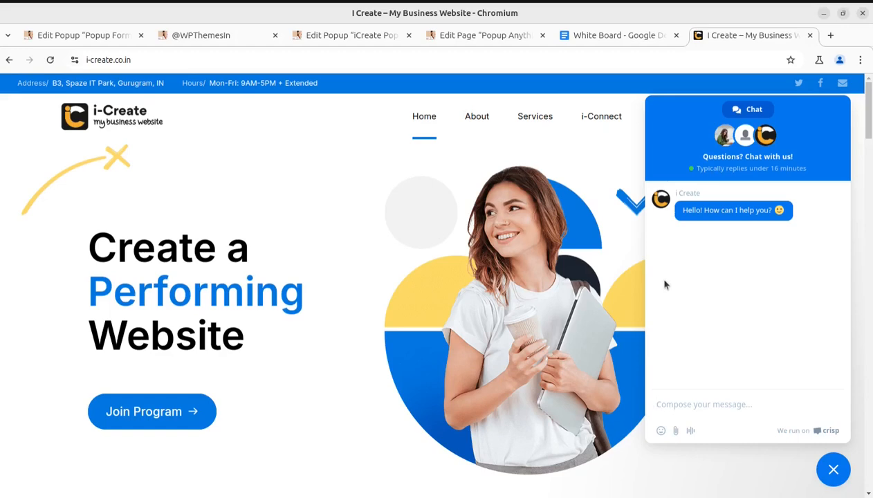
Close the chat widget on the i-Create website.
click(726, 397)
click(834, 470)
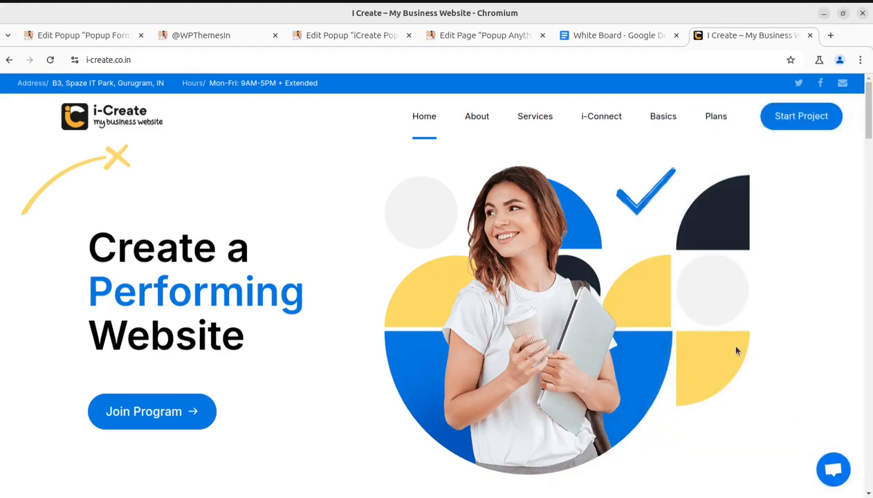
Switch to the White Board document and examine the question about showing a Contact Us form in a popup on button click.
click(611, 36)
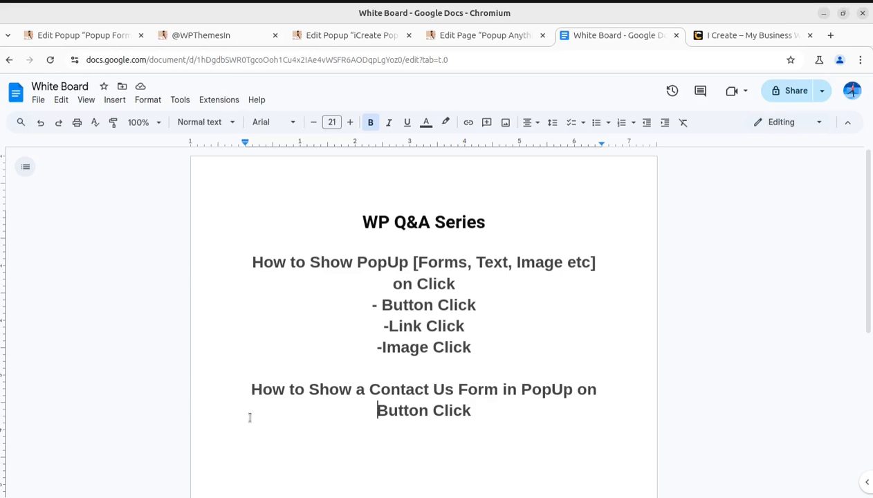
drag(247, 389, 459, 391)
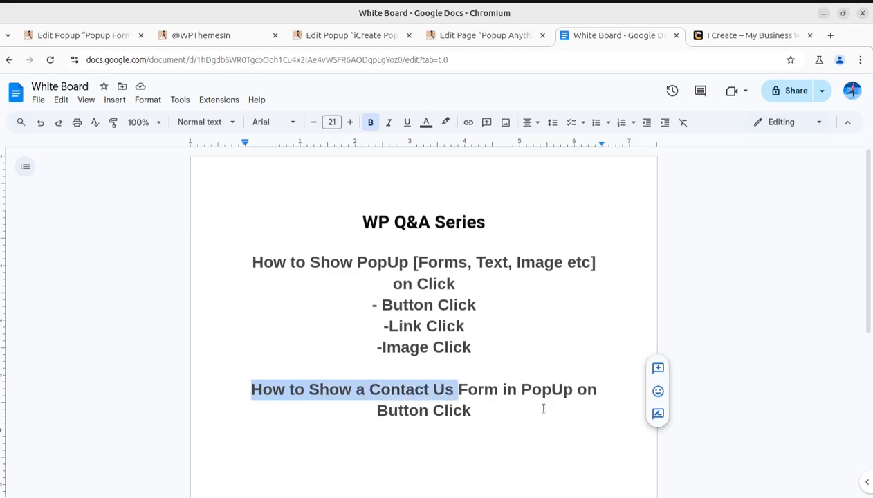
double_click(501, 414)
click(473, 410)
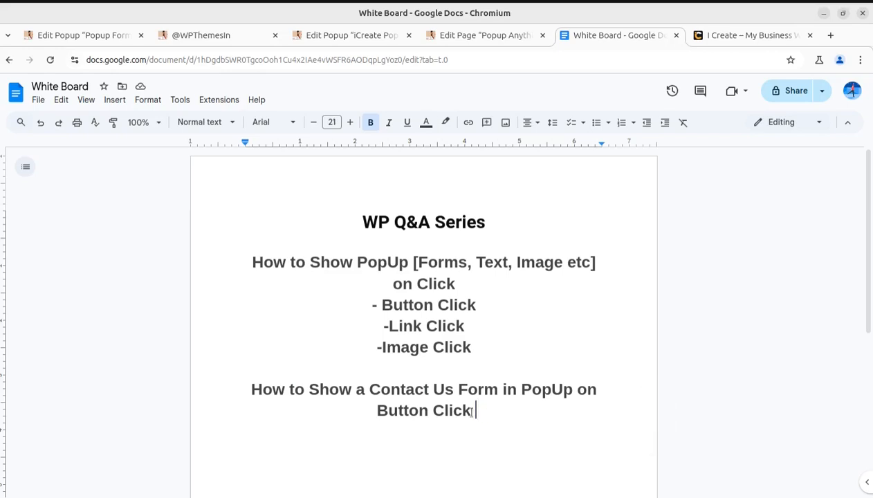
drag(472, 411, 378, 411)
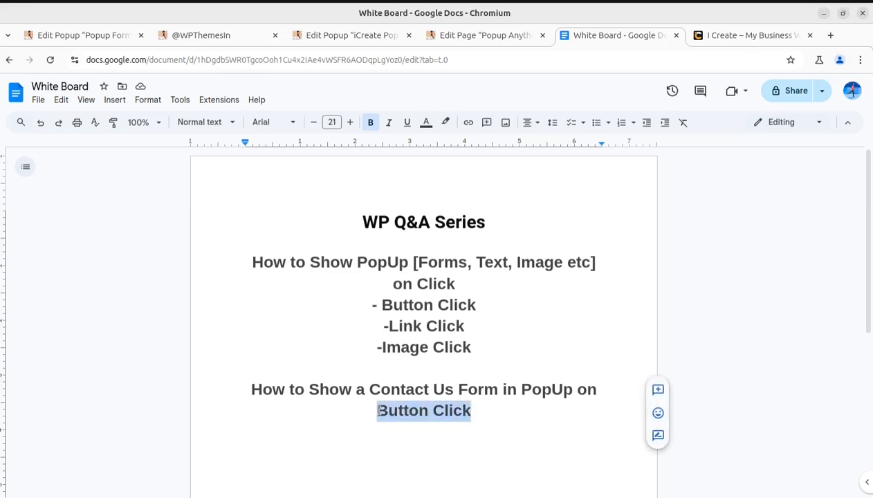
key(Left)
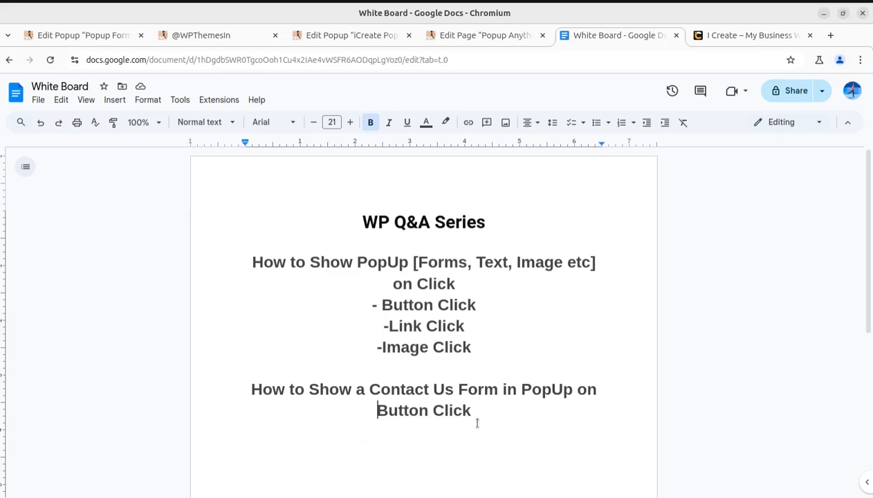
drag(473, 411, 253, 389)
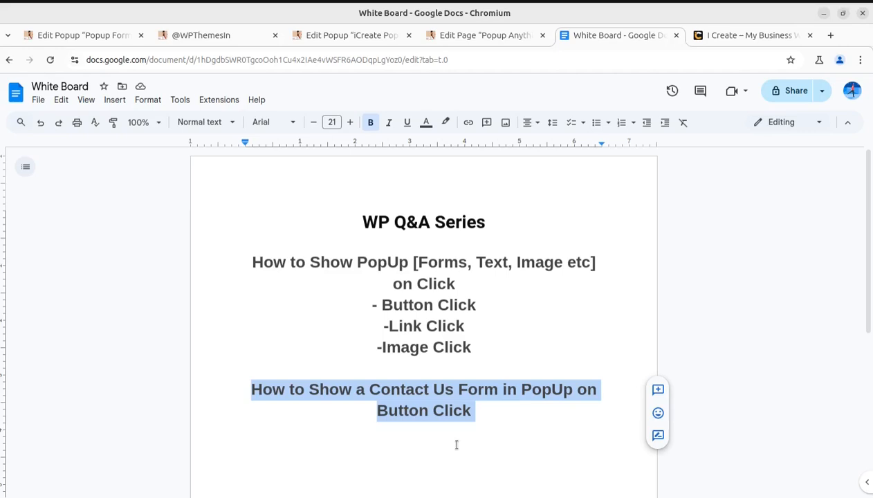
double_click(484, 424)
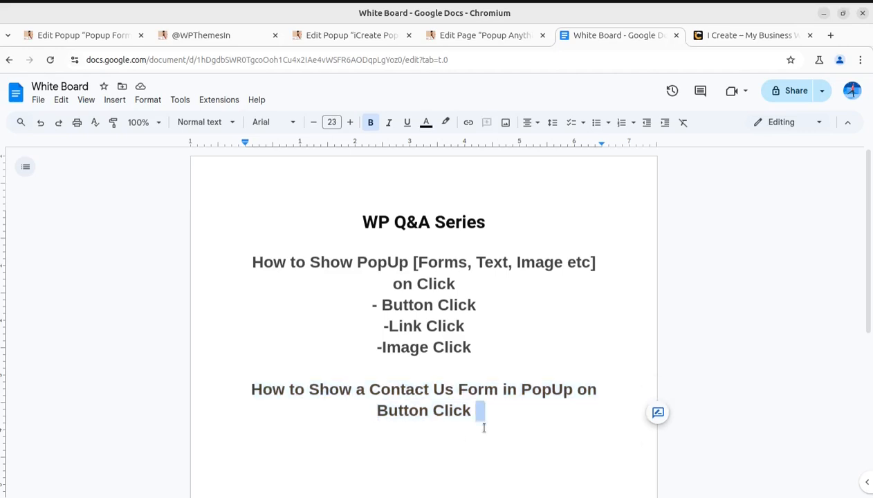
drag(475, 413, 374, 405)
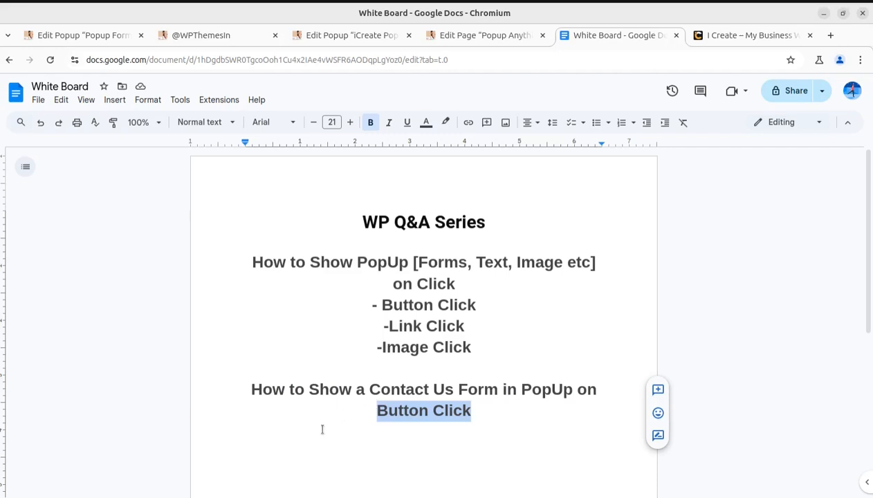
key(Left)
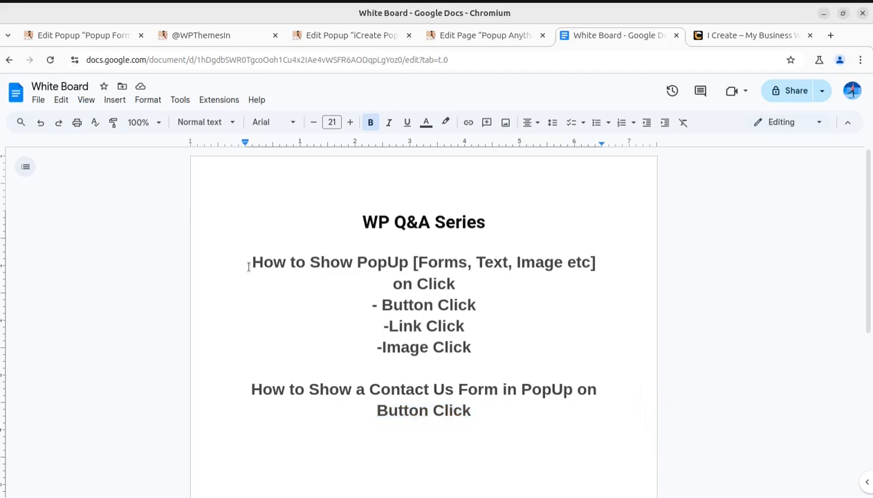
Examine the question about showing popups on click and its Button Click, Link Click and Image Click variants.
drag(249, 266, 580, 265)
double_click(491, 288)
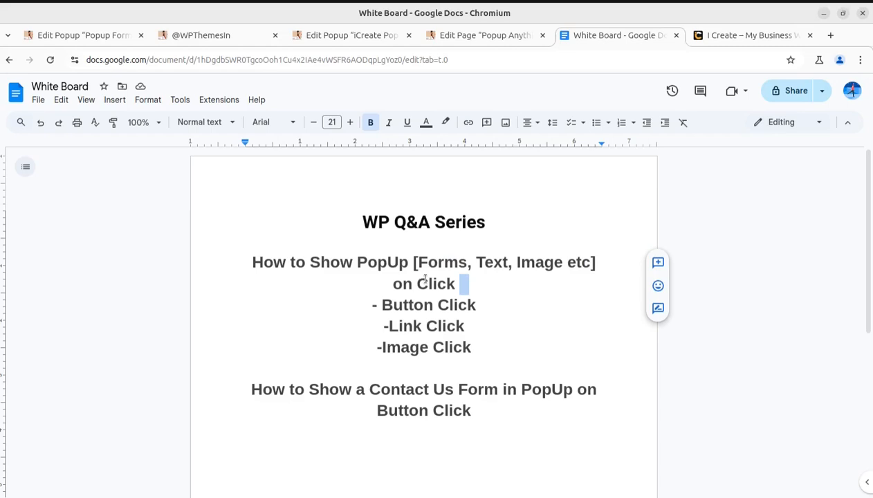
drag(390, 284, 453, 283)
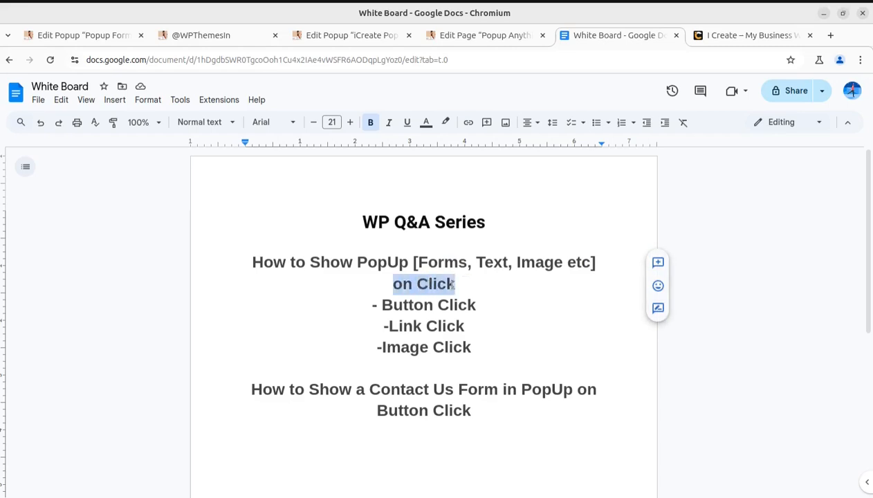
drag(381, 305, 477, 305)
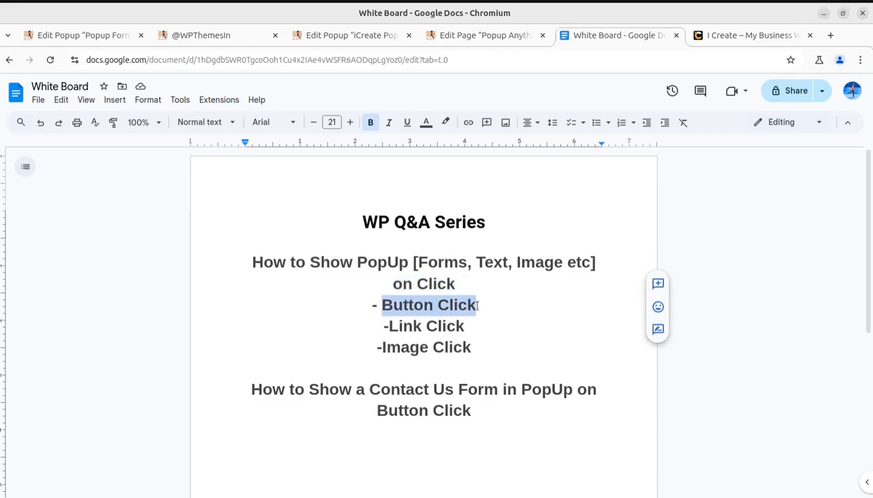
drag(388, 325, 463, 326)
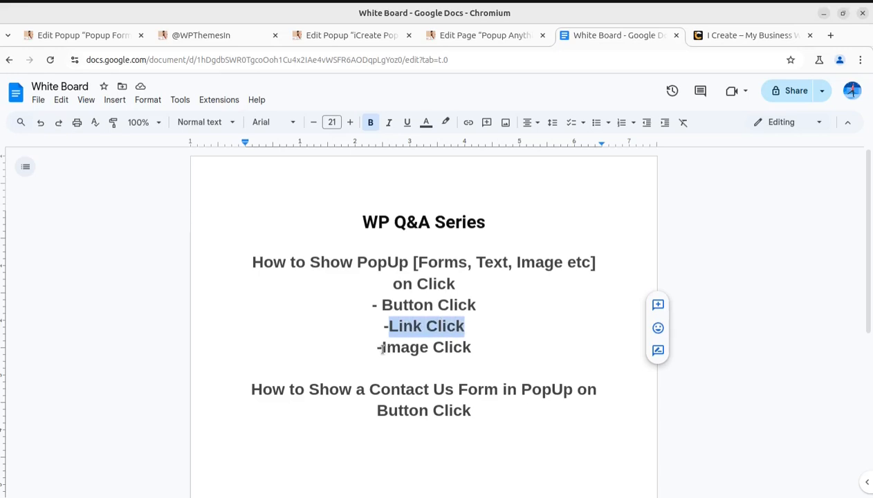
drag(382, 348, 472, 351)
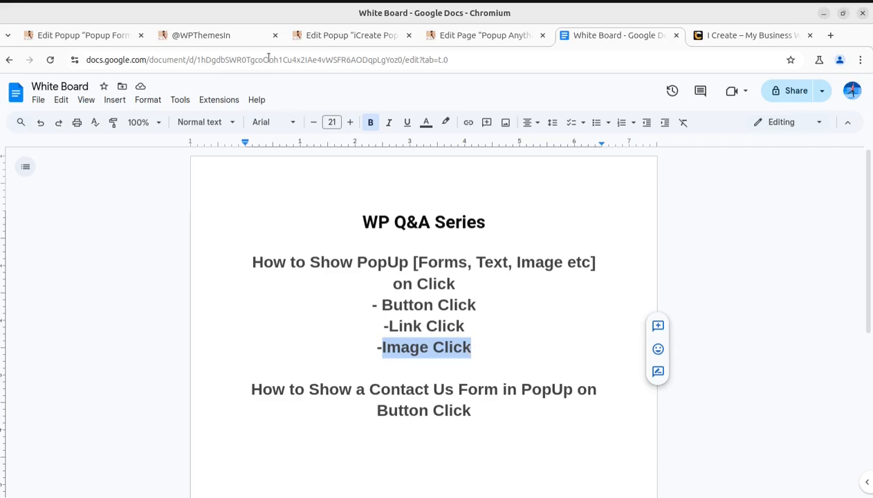
click(208, 35)
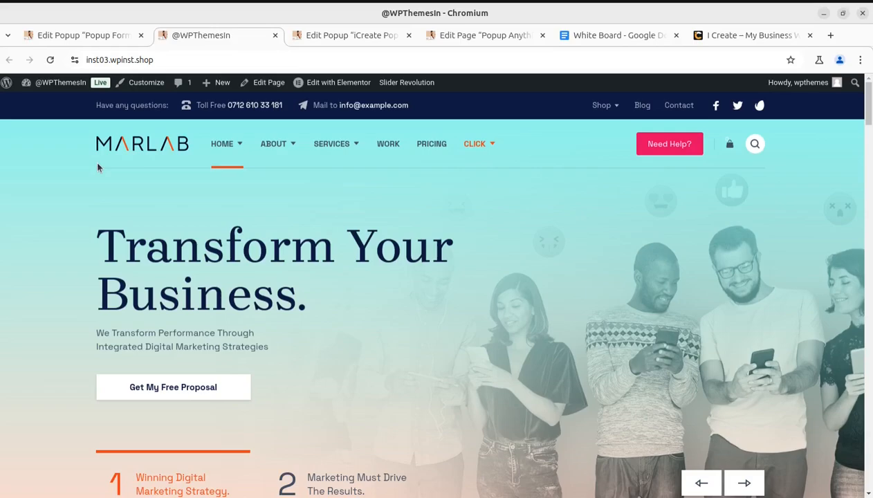
scroll(212, 239, down, 9)
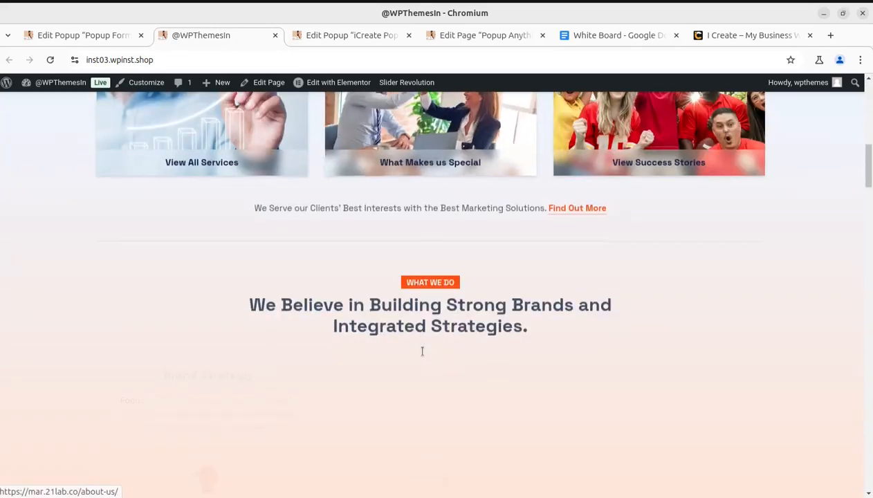
scroll(422, 352, down, 7)
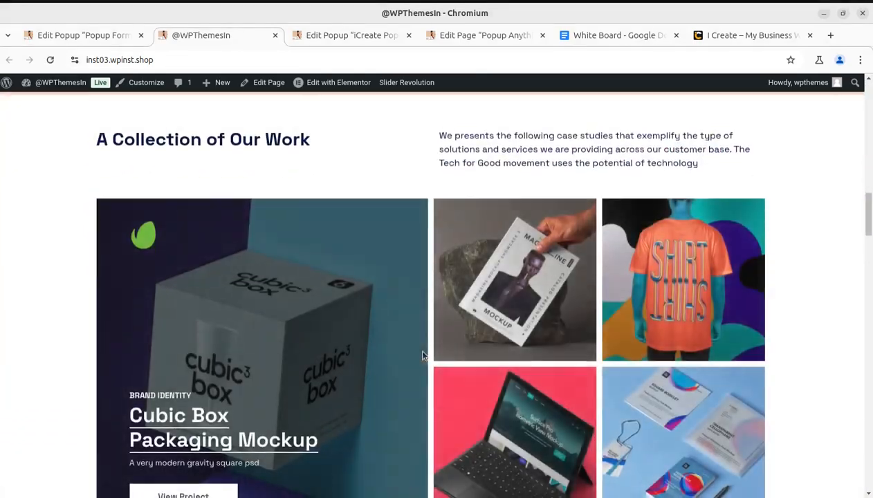
scroll(423, 356, down, 3)
scroll(423, 355, down, 4)
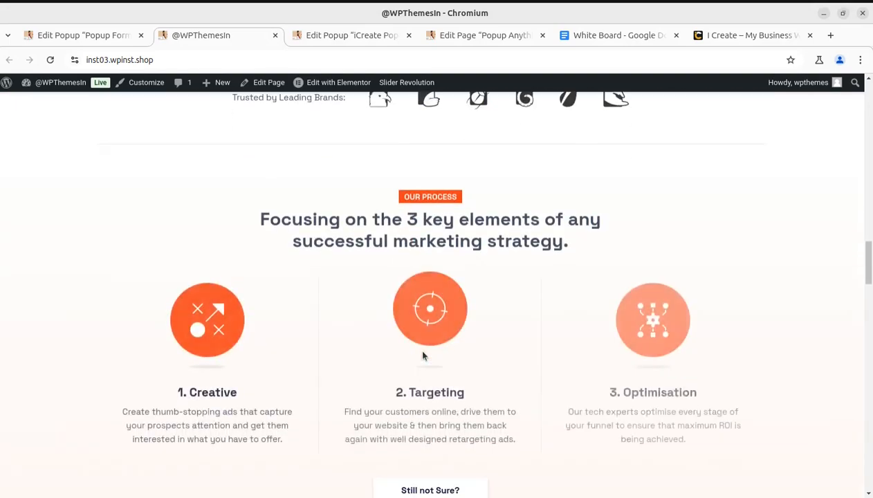
scroll(423, 355, up, 12)
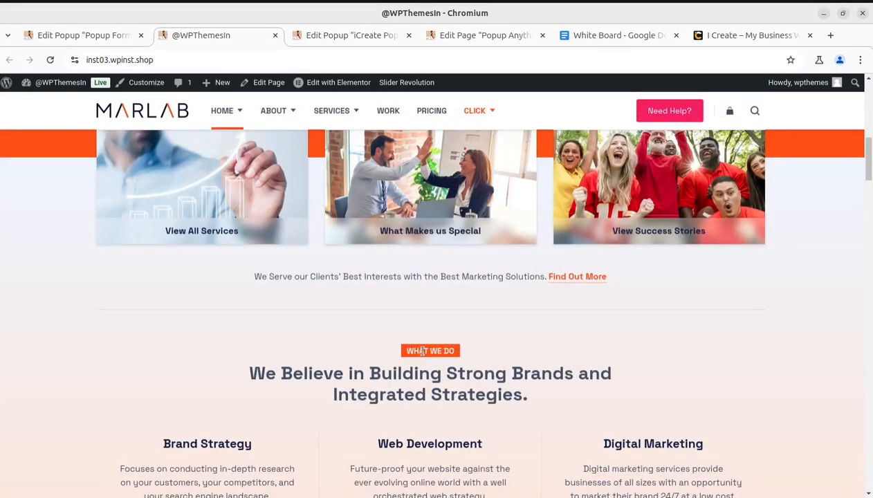
scroll(422, 352, up, 4)
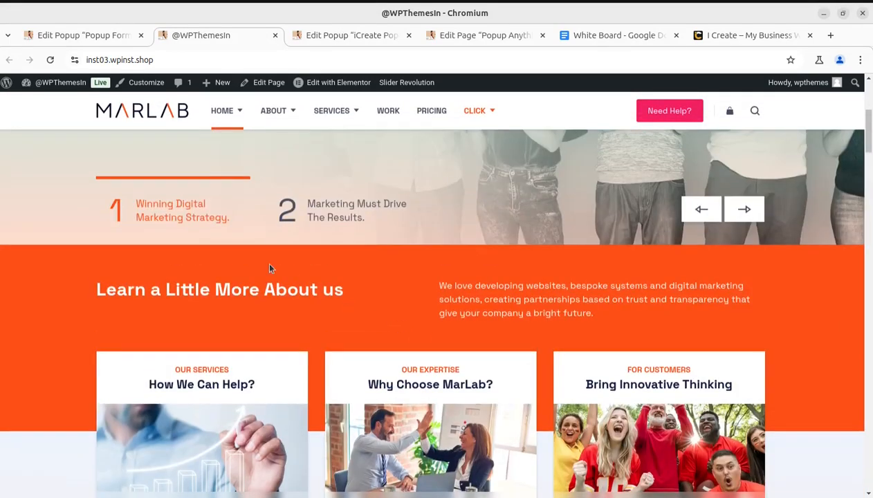
scroll(221, 305, up, 4)
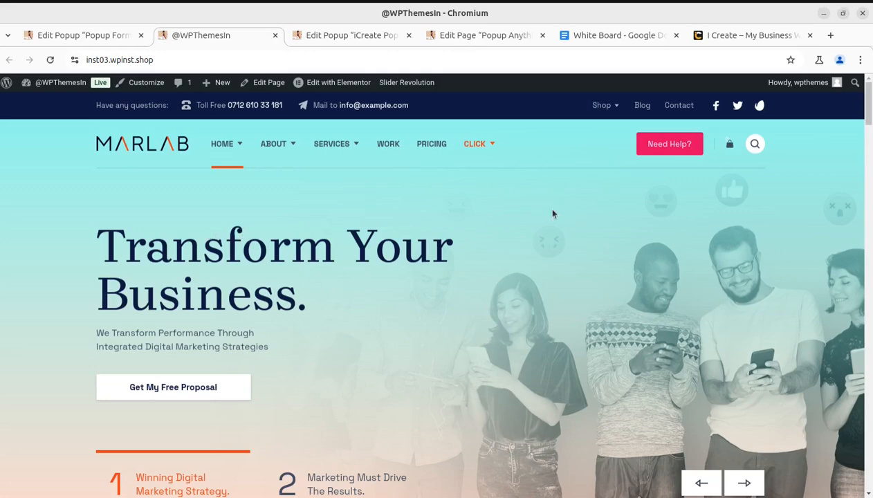
click(602, 38)
click(299, 319)
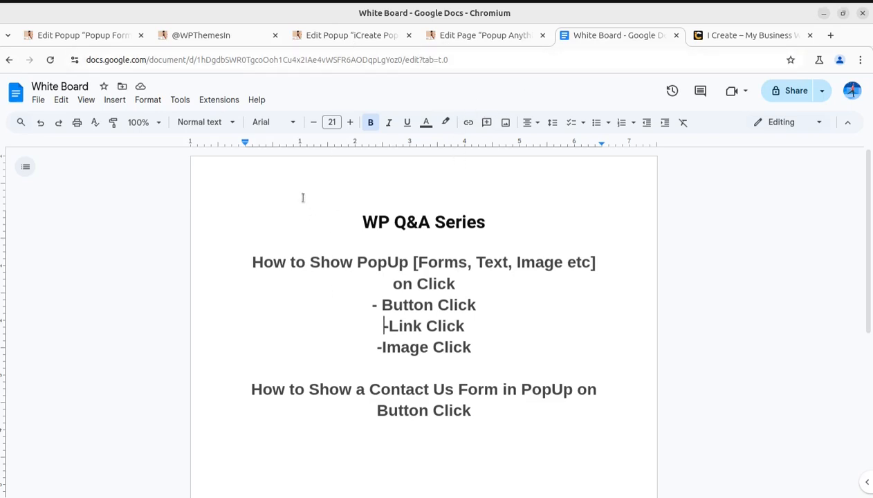
click(208, 36)
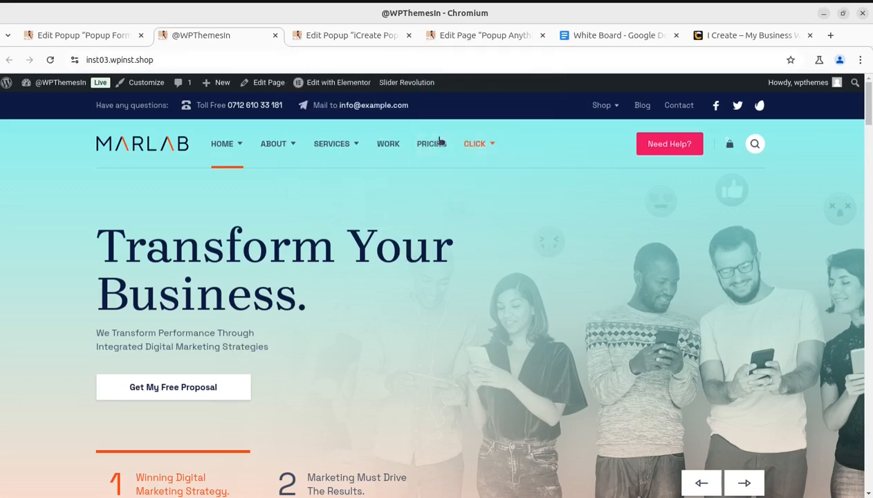
click(484, 40)
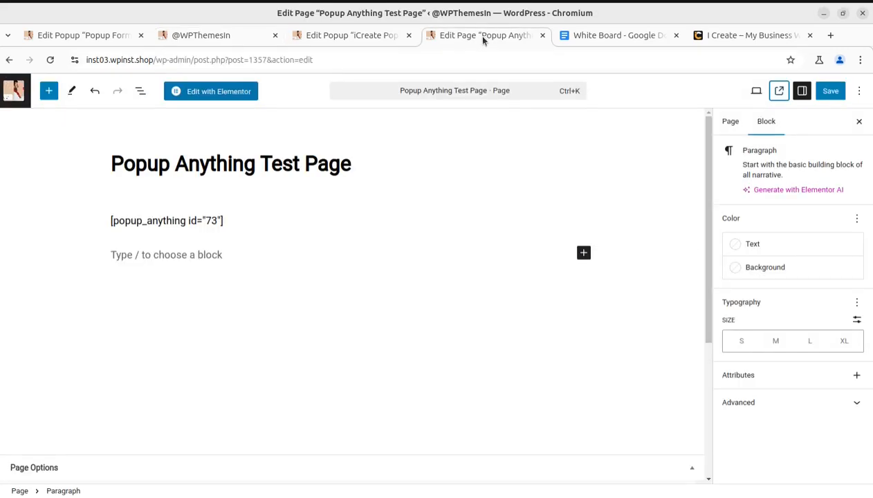
click(367, 35)
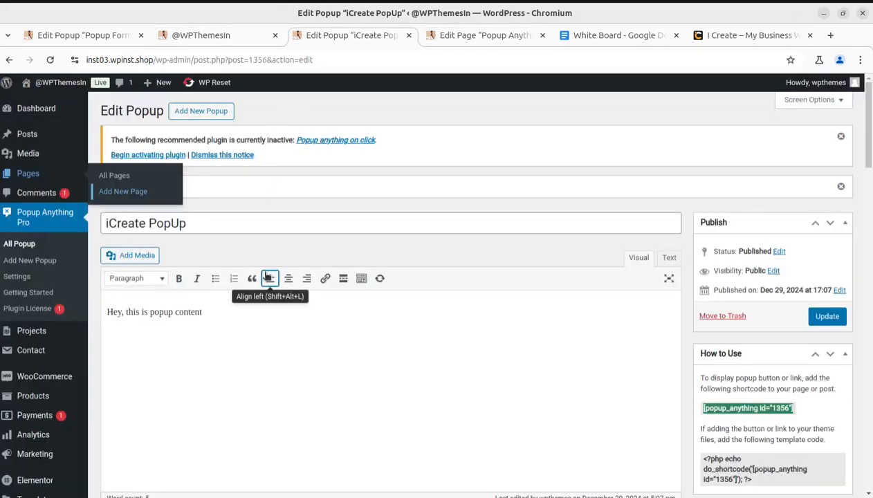
View the published Popup Anything Test Page, inspect the contact form opened by its "Need Help?" button, and close the popup.
click(458, 38)
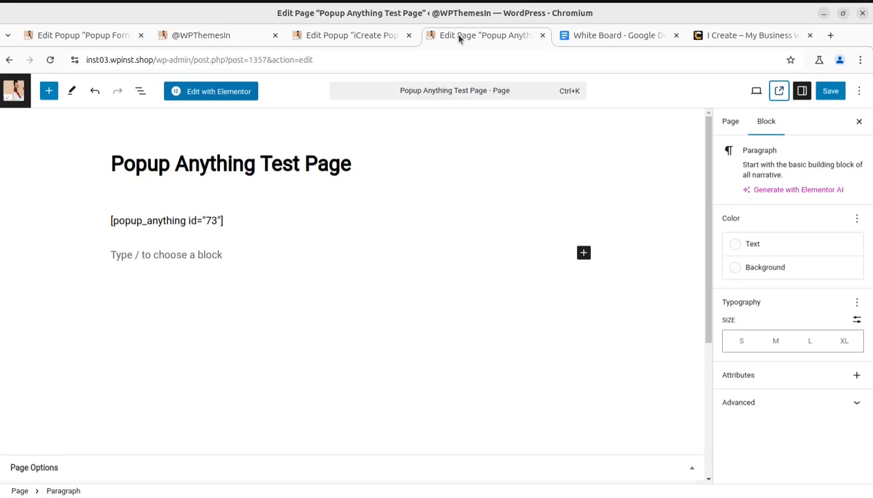
click(778, 93)
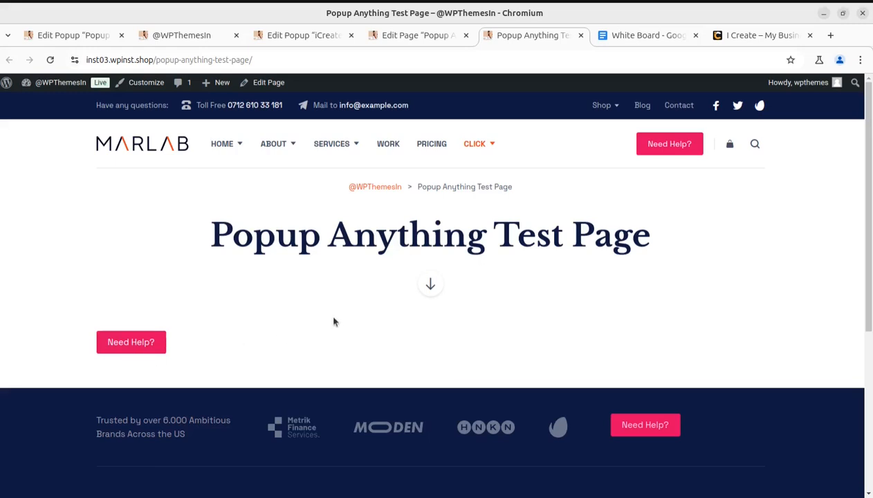
click(132, 347)
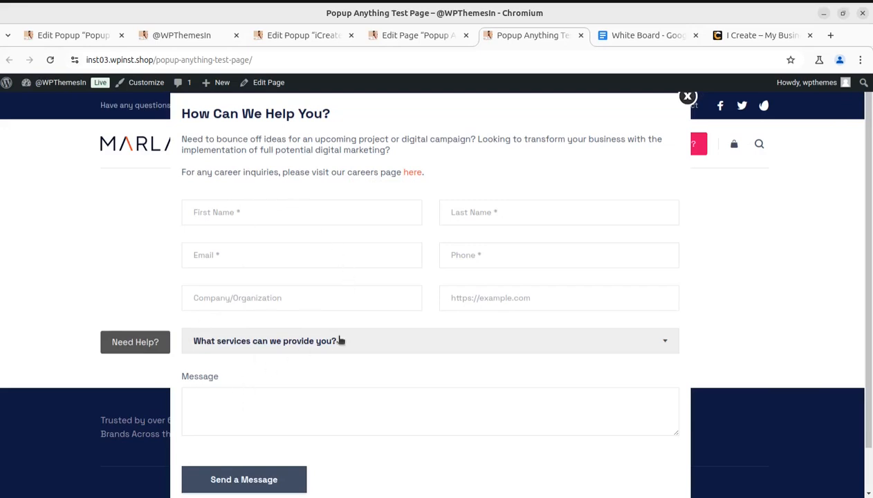
scroll(367, 276, down, 2)
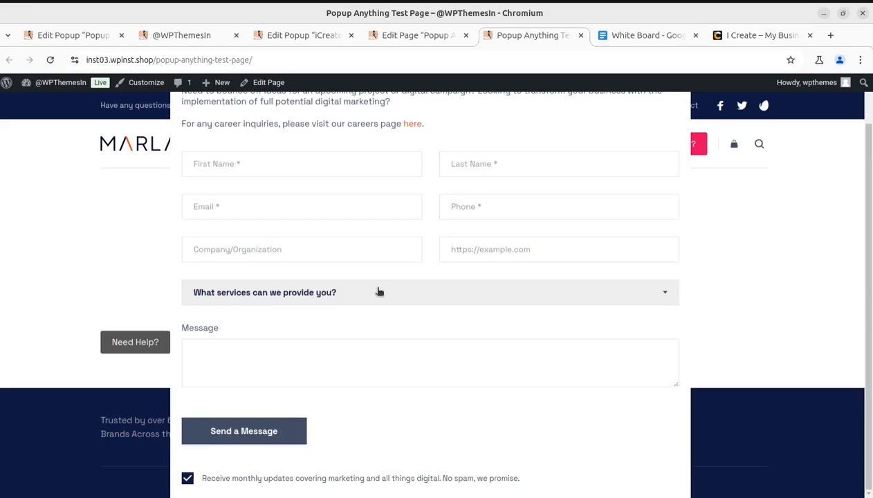
scroll(379, 291, up, 2)
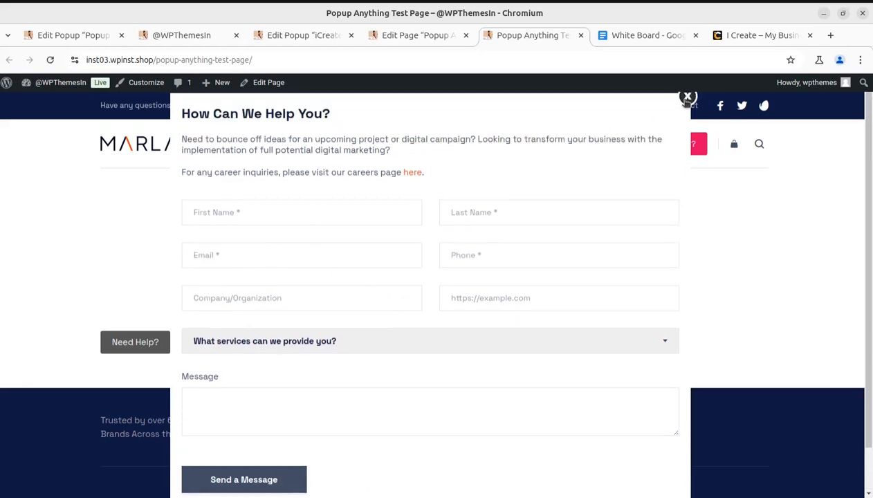
click(687, 97)
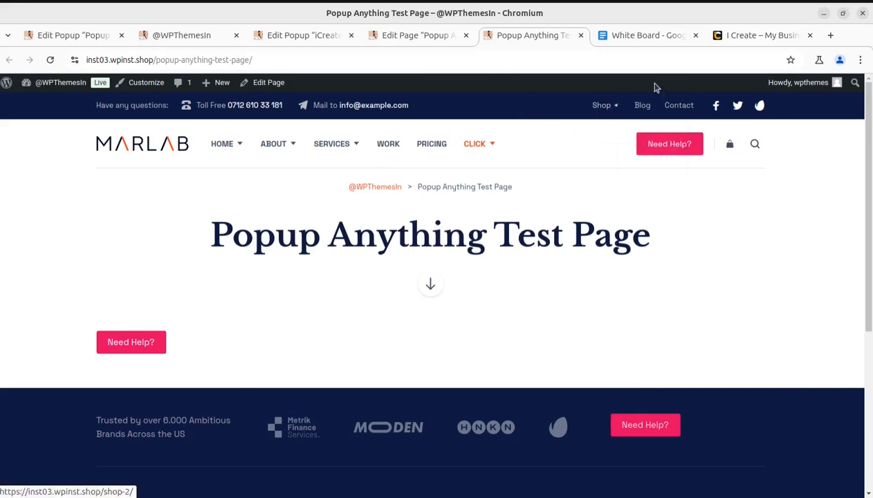
Open the Popup Anything Test Page for editing, select its [popup_anything id="73"] shortcode, and save the page.
click(257, 89)
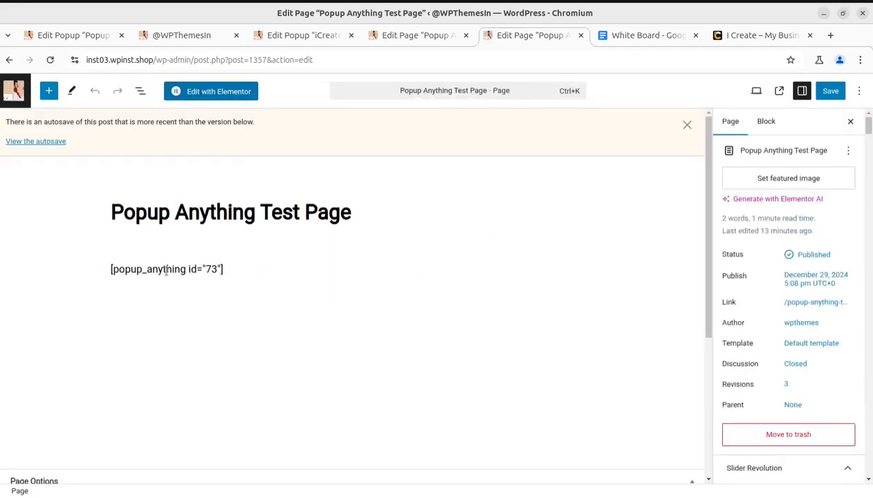
drag(111, 269, 223, 269)
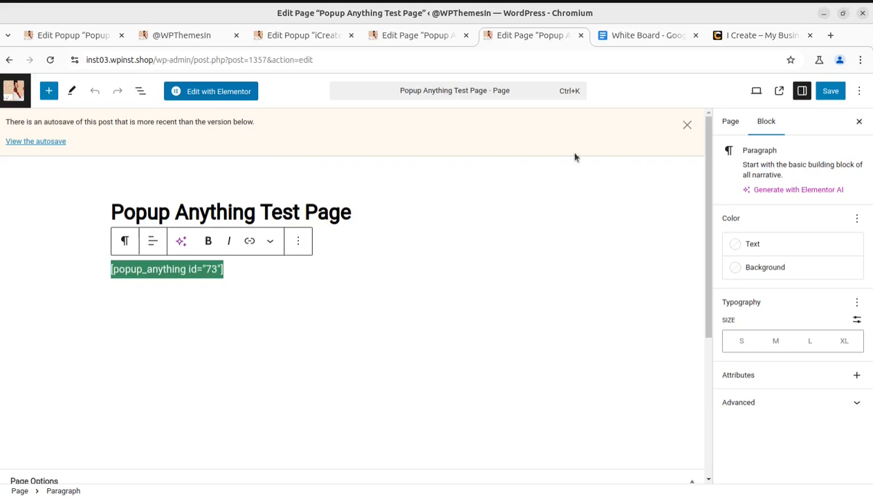
click(836, 92)
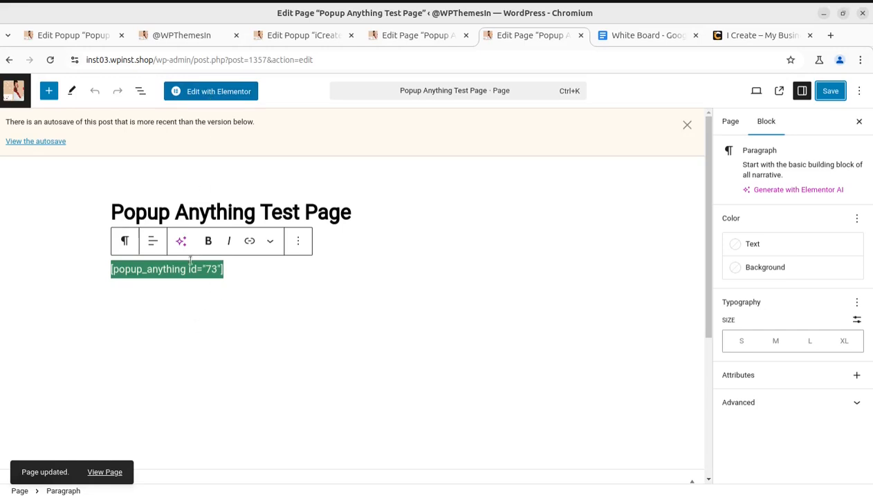
Add an empty paragraph below the shortcode on the Popup Anything Test Page and dismiss the autosave notice.
click(141, 295)
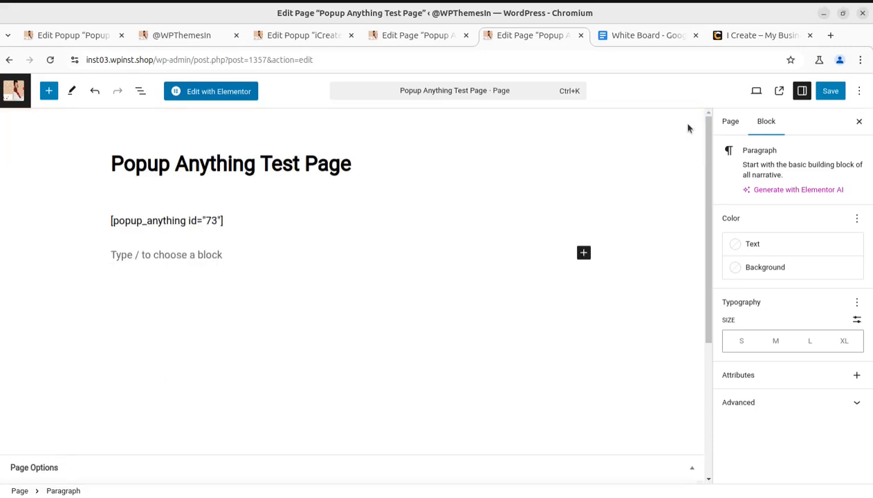
click(110, 222)
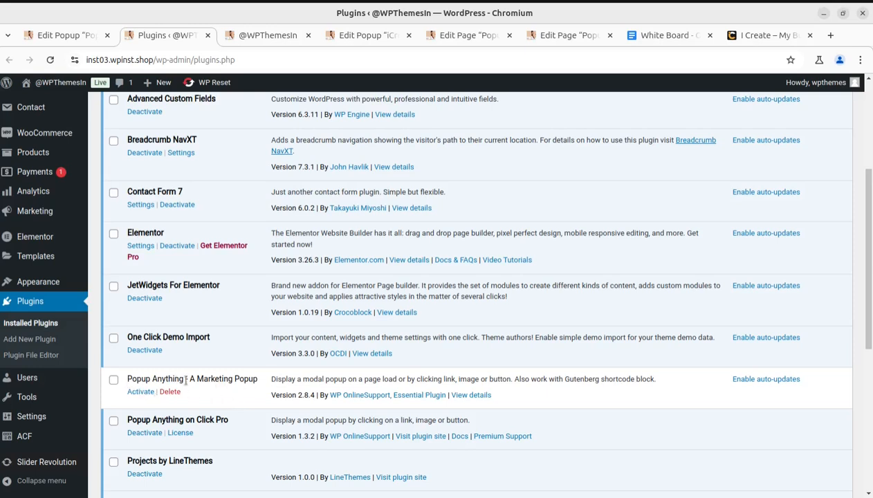
Highlight the name of the Popup Anything - A Marketing Popup plugin in the installed plugins list, and clear the selection.
double_click(250, 379)
drag(206, 378, 127, 379)
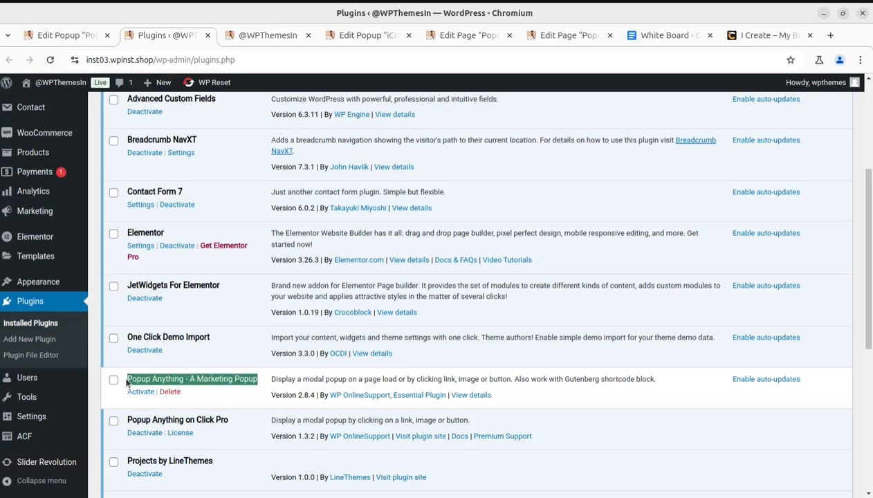
click(187, 400)
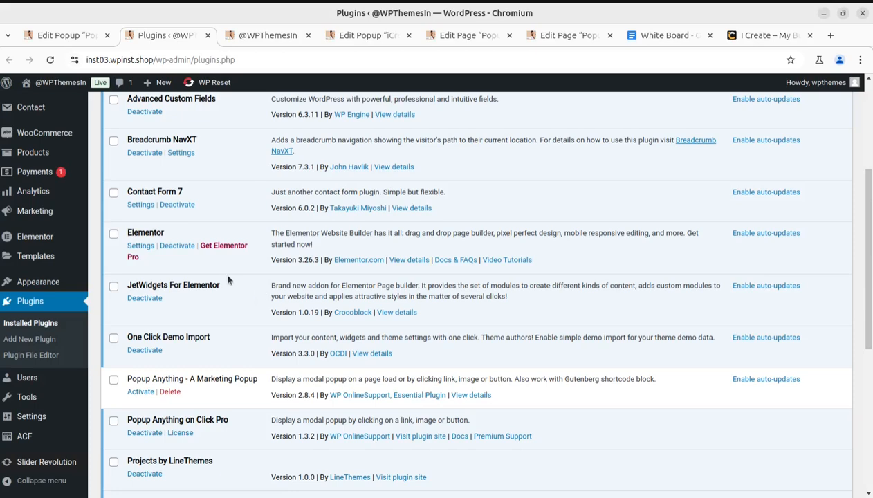
Look over the site home page, the iCreate PopUp and the test page, and go to the editor of the popup titled "Popup Form".
click(261, 35)
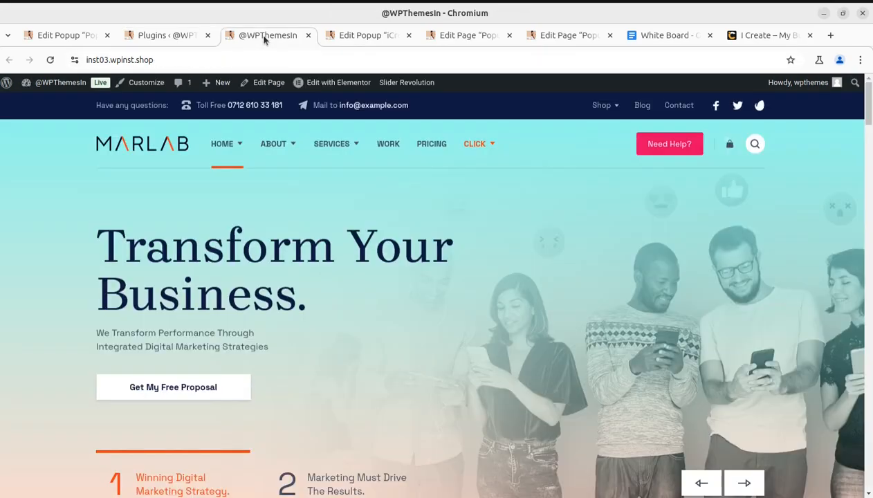
click(339, 37)
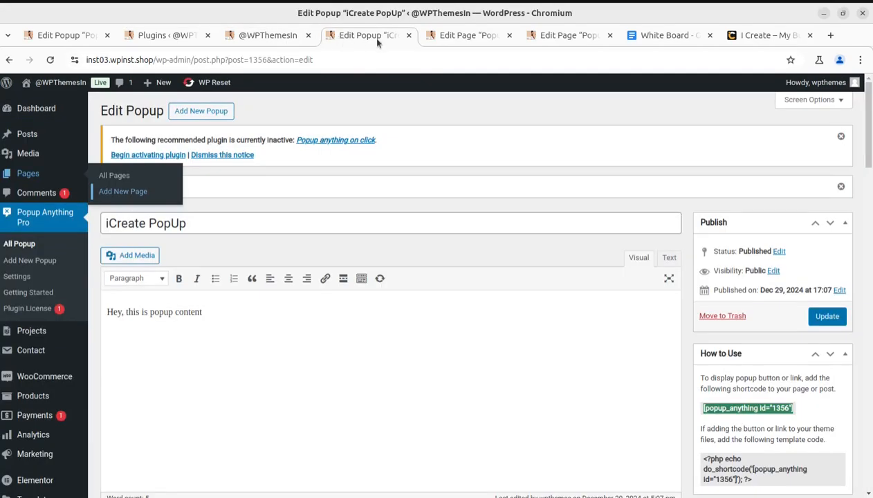
click(441, 35)
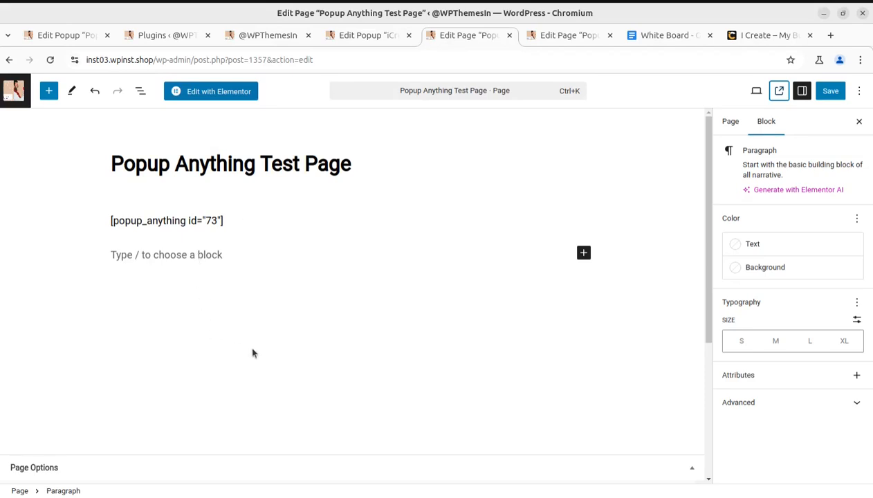
scroll(254, 349, down, 3)
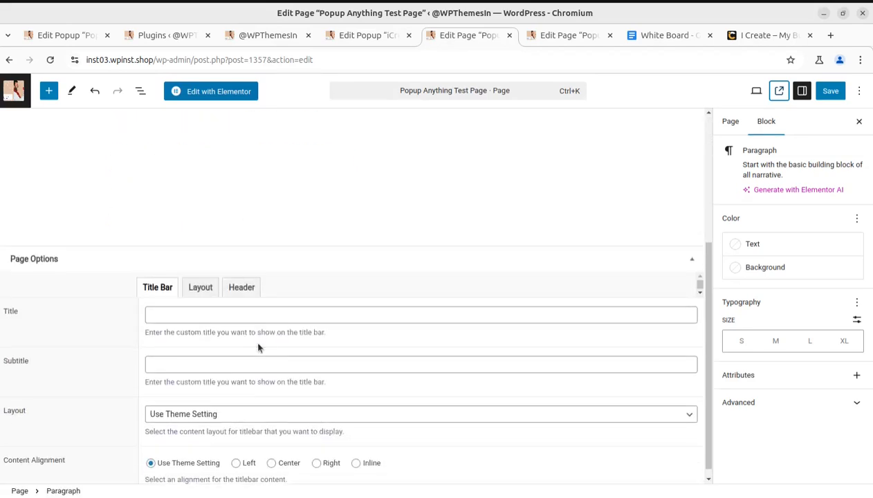
scroll(258, 348, up, 3)
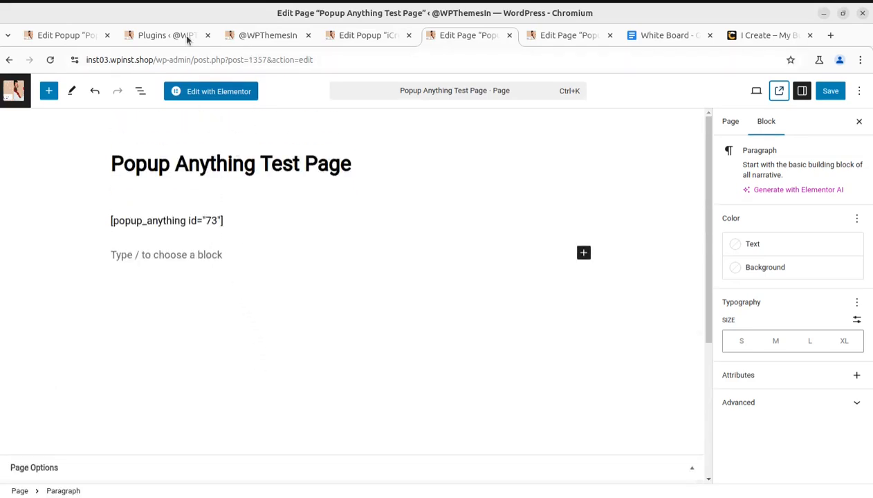
click(65, 37)
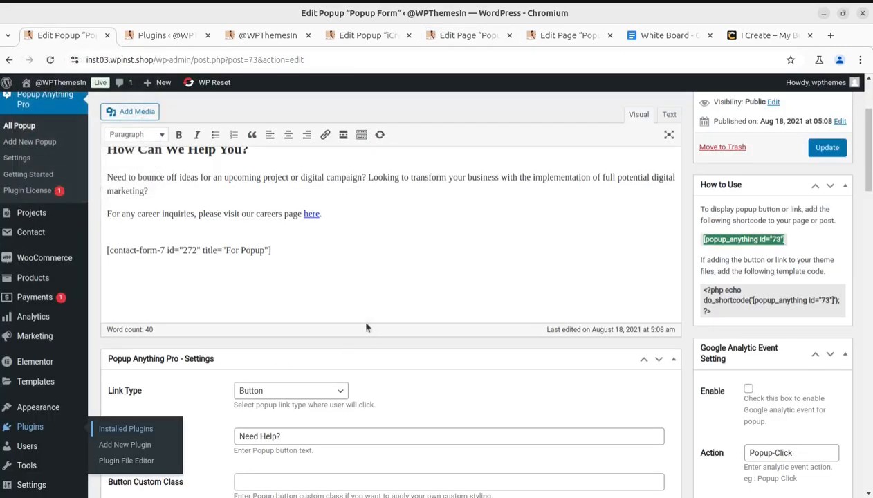
scroll(349, 303, up, 3)
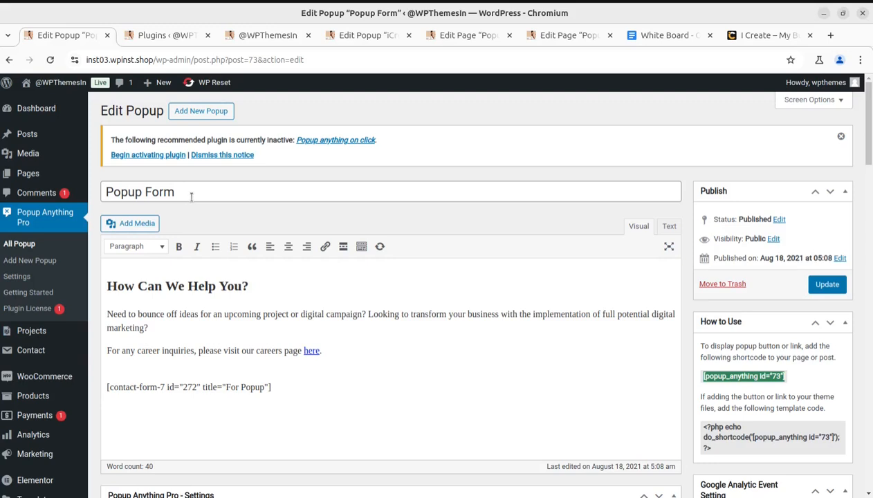
Review the Popup Form's title, its "How Can We Help You?" text and the embedded contact-form-7 shortcode.
drag(191, 196, 104, 192)
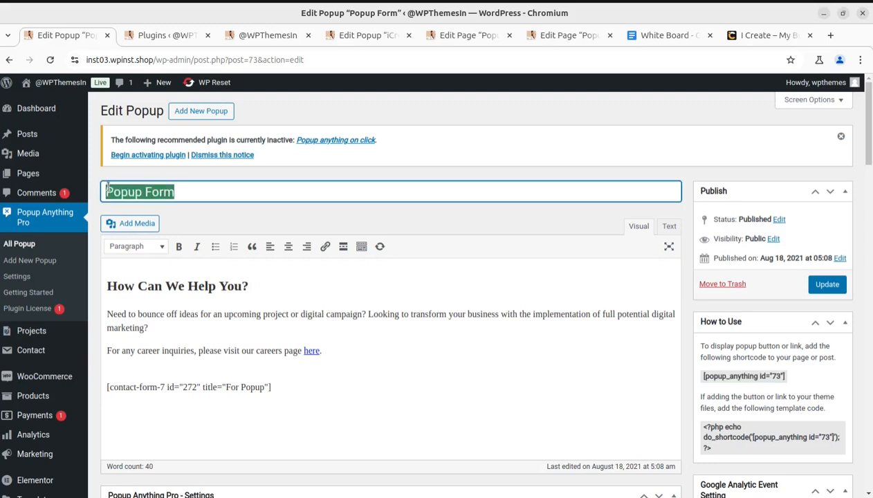
drag(108, 285, 103, 318)
scroll(288, 337, down, 1)
click(161, 347)
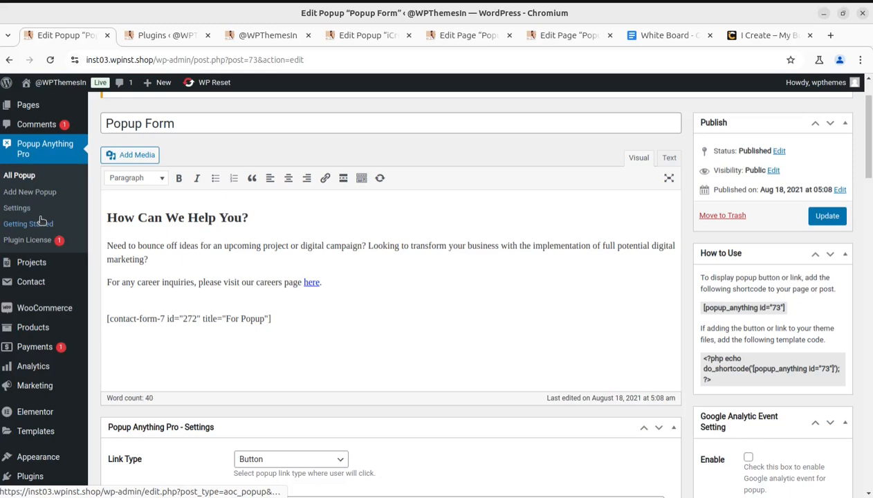
scroll(40, 217, up, 2)
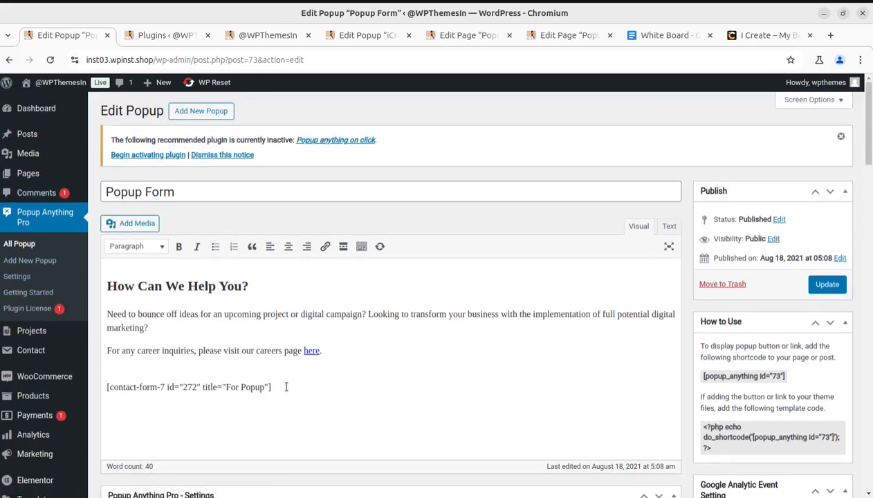
drag(281, 385, 104, 385)
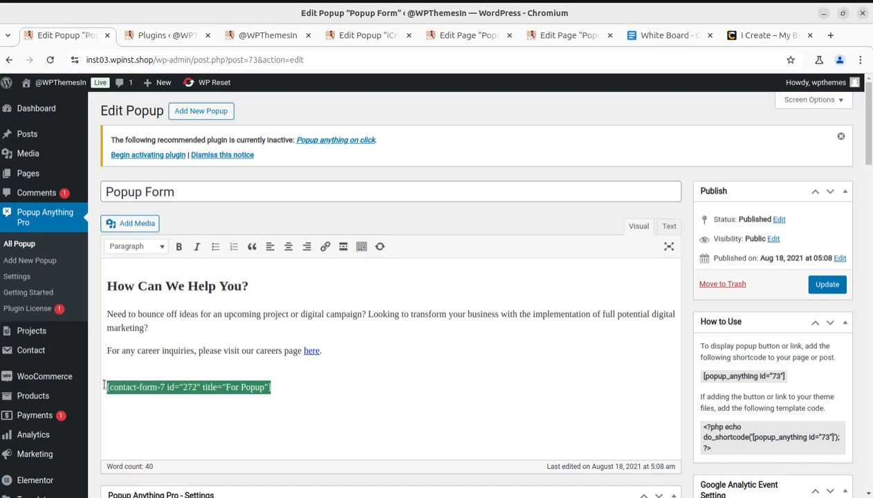
click(303, 382)
Compare the button on the published Popup Anything Test Page with the Popup Form's Button Text setting.
scroll(313, 394, down, 2)
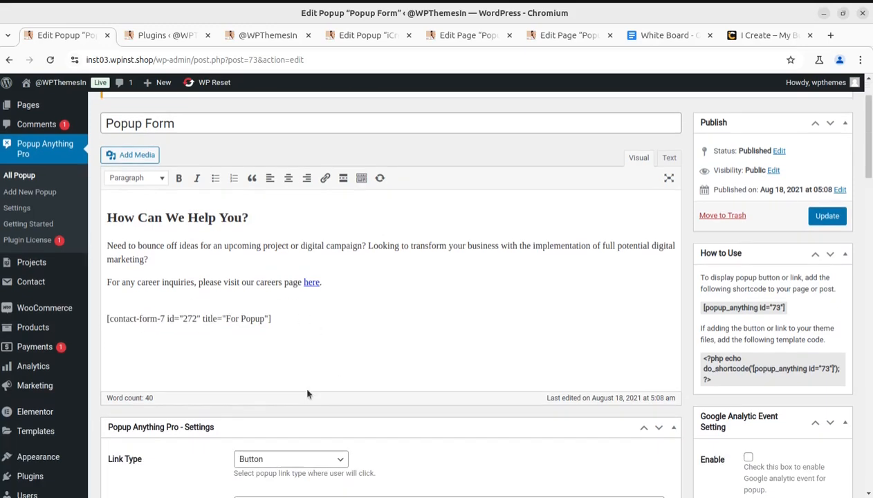
scroll(289, 358, down, 4)
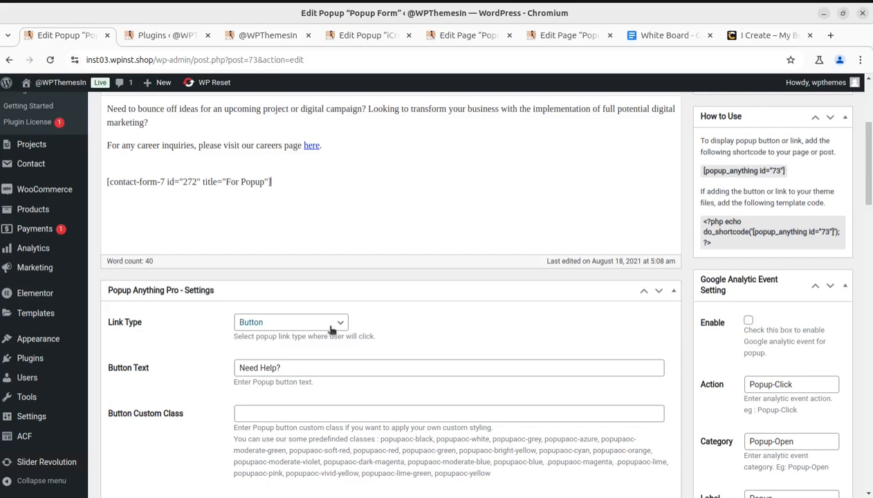
click(573, 37)
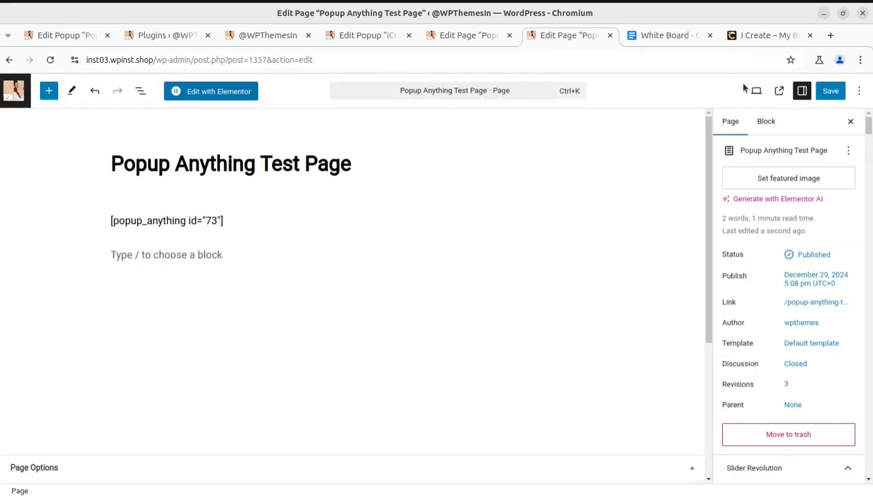
click(778, 91)
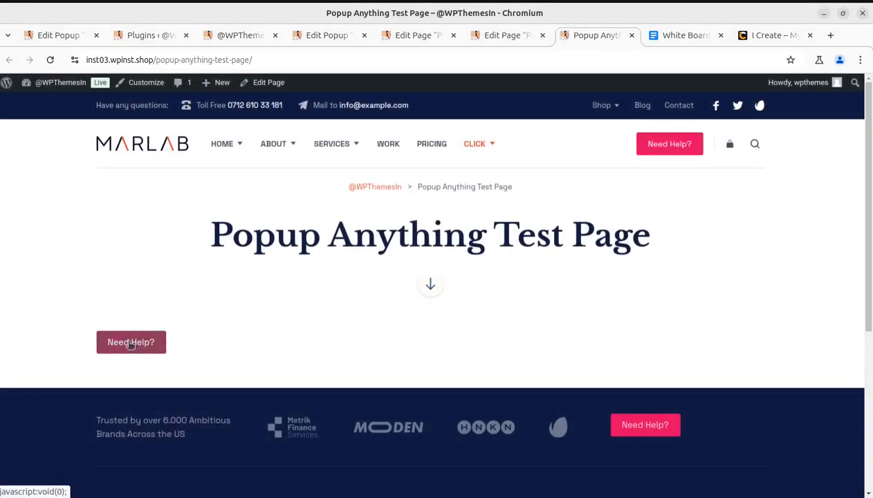
click(69, 38)
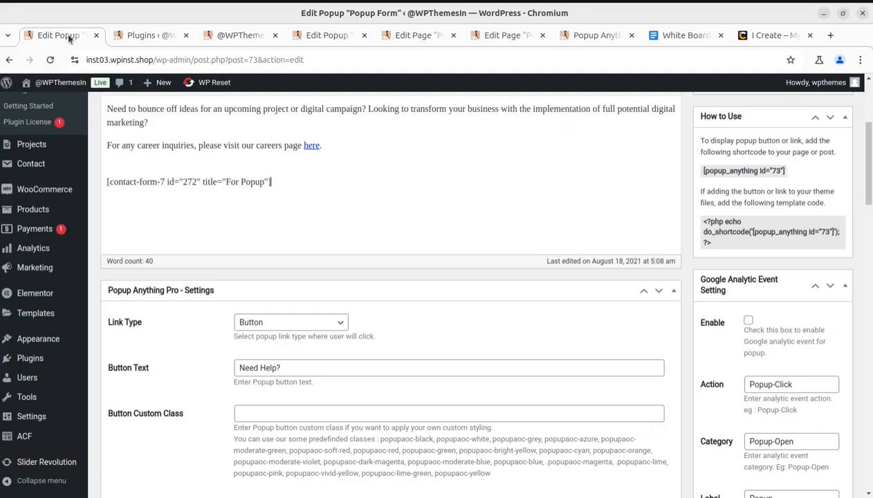
drag(291, 368, 229, 370)
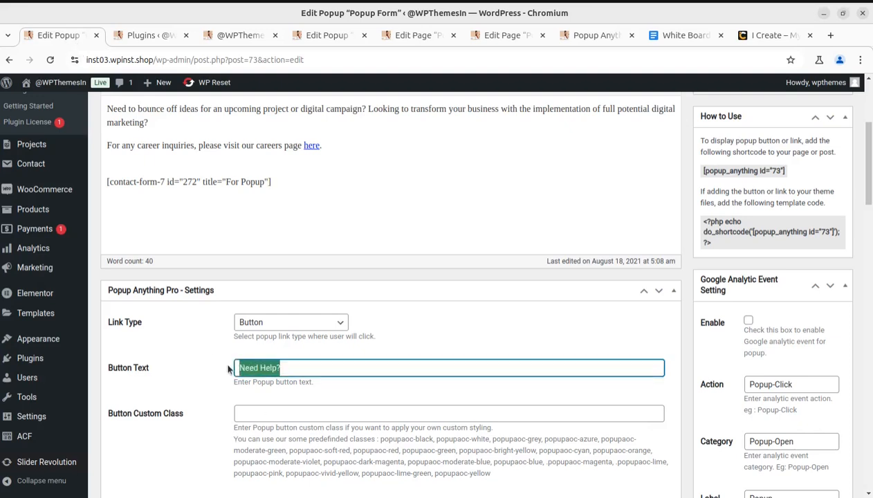
Examine the available Link Type options and the predefined classes listed for Button Custom Class.
click(292, 327)
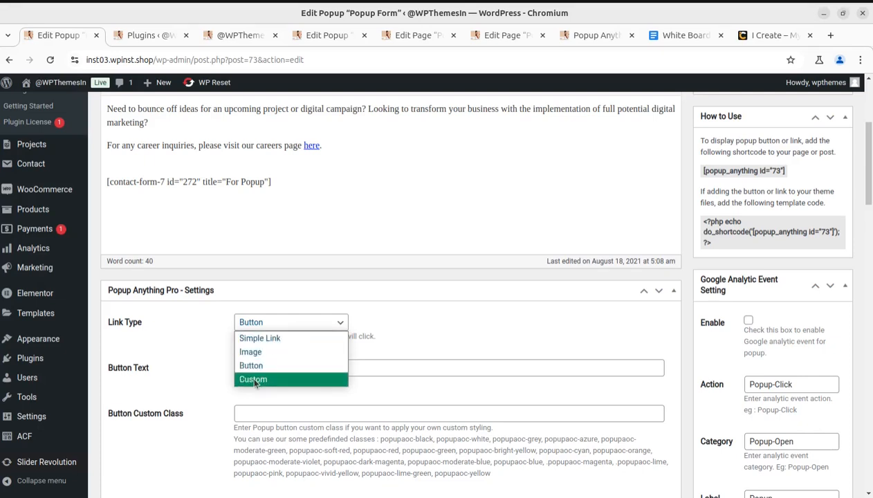
click(500, 318)
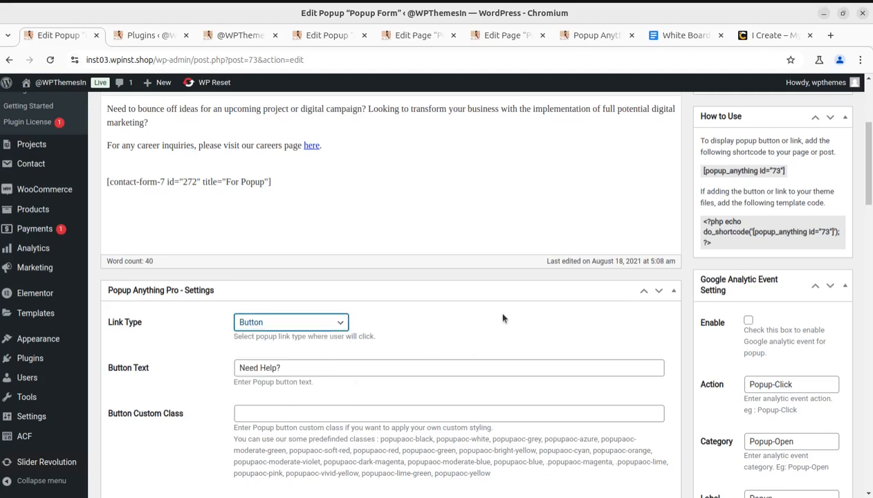
click(321, 327)
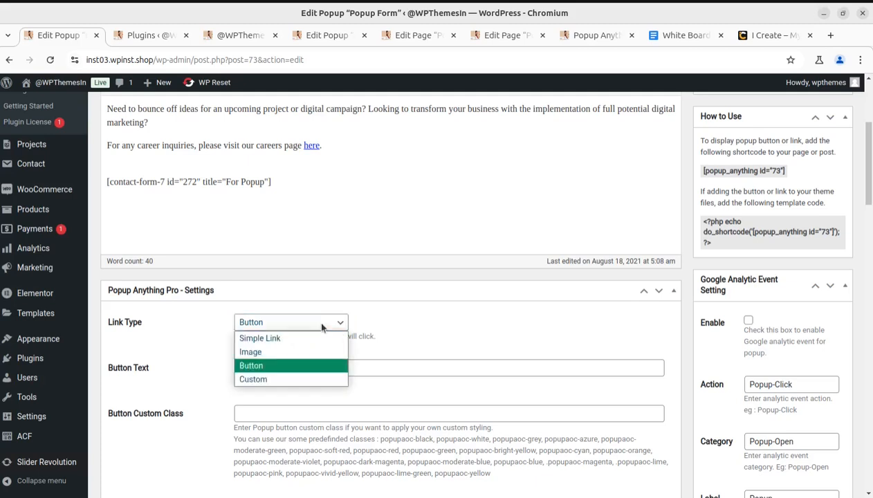
click(321, 327)
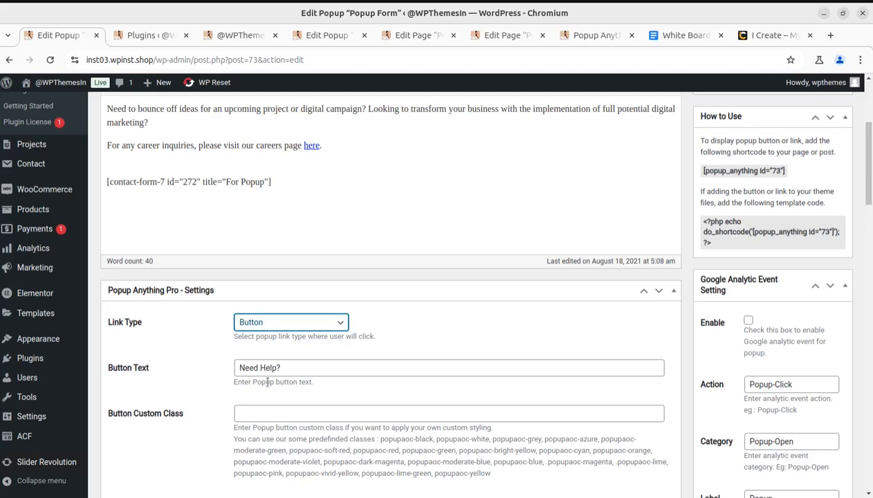
scroll(147, 387, down, 1)
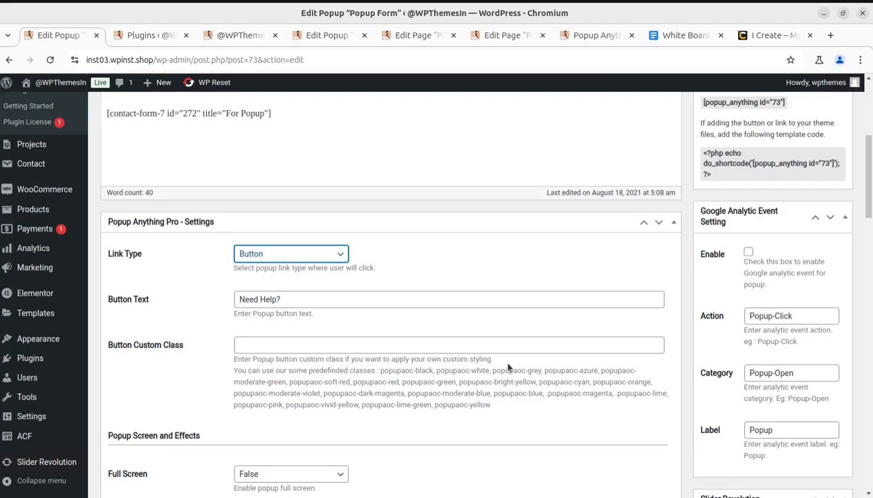
scroll(408, 392, down, 2)
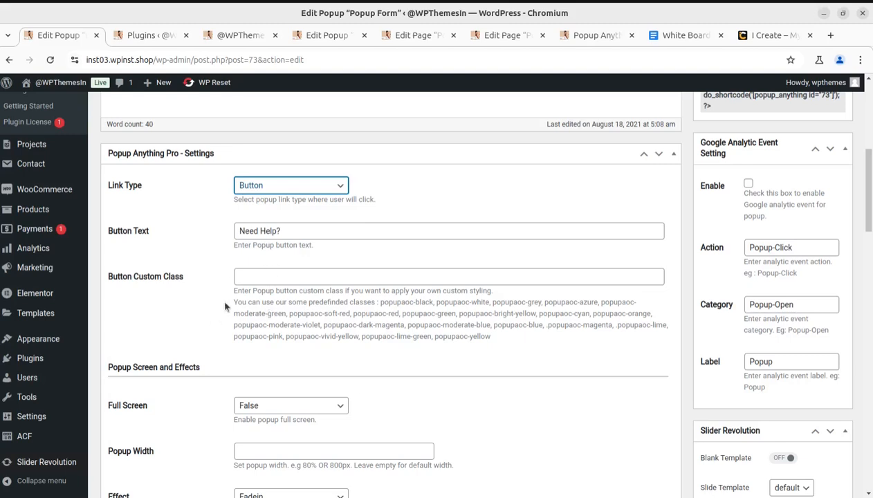
scroll(372, 323, down, 1)
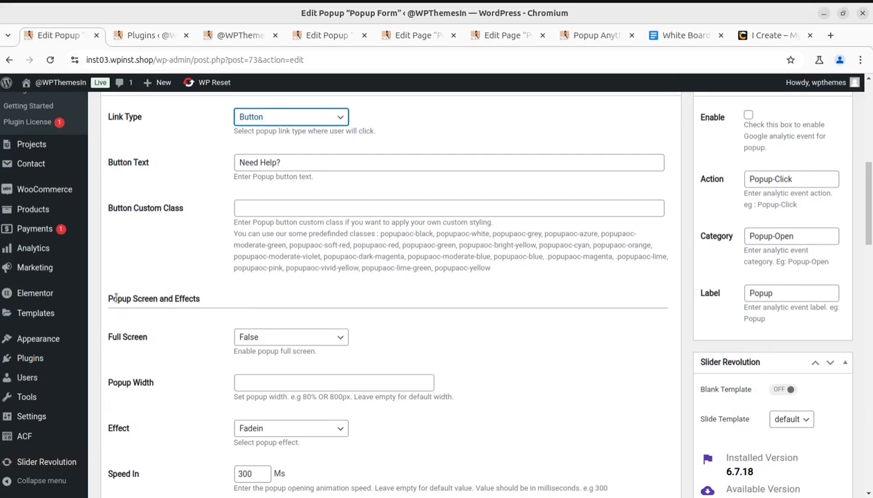
Examine the Full Screen, Popup Width and Effect options in the Popup Screen and Effects section.
drag(117, 297, 207, 295)
scroll(197, 291, down, 2)
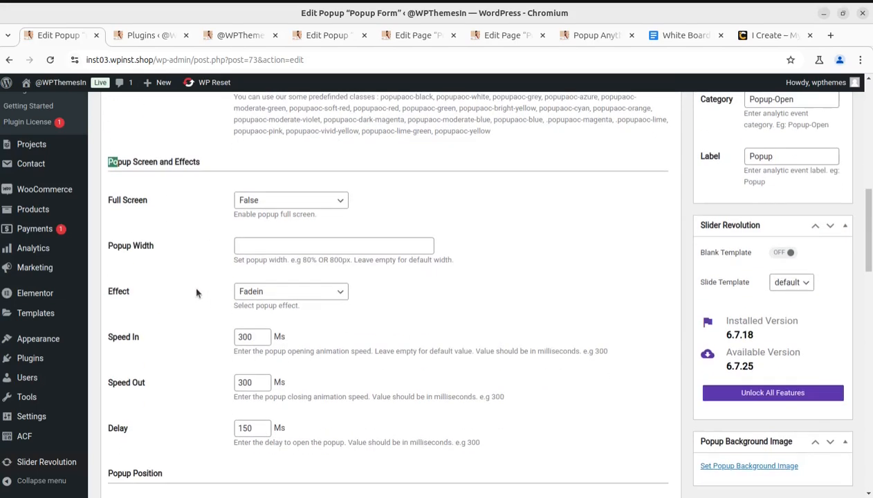
click(170, 231)
click(255, 201)
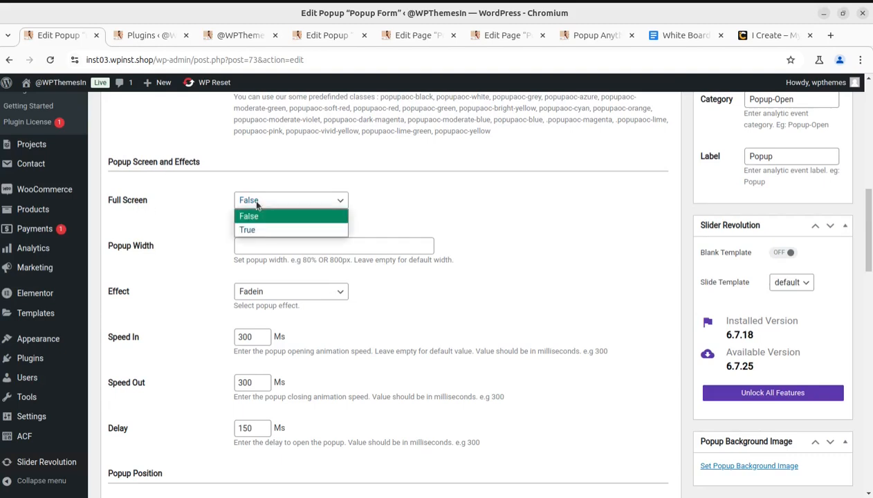
click(392, 202)
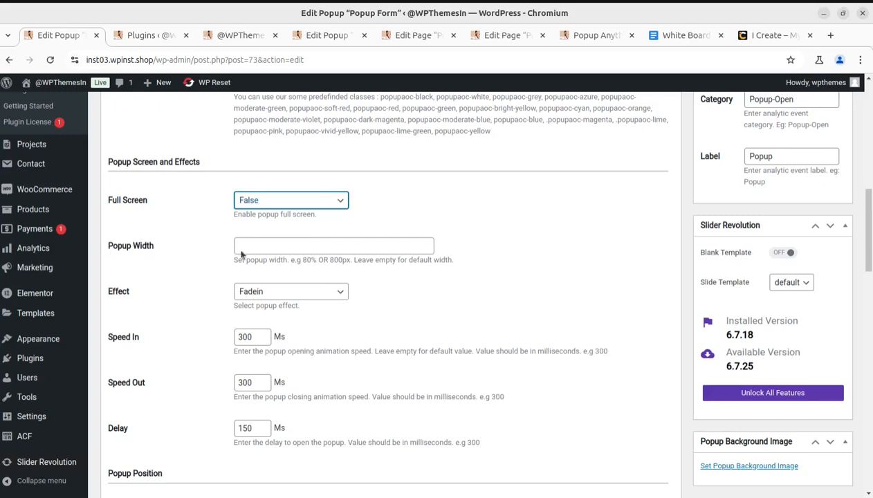
click(296, 299)
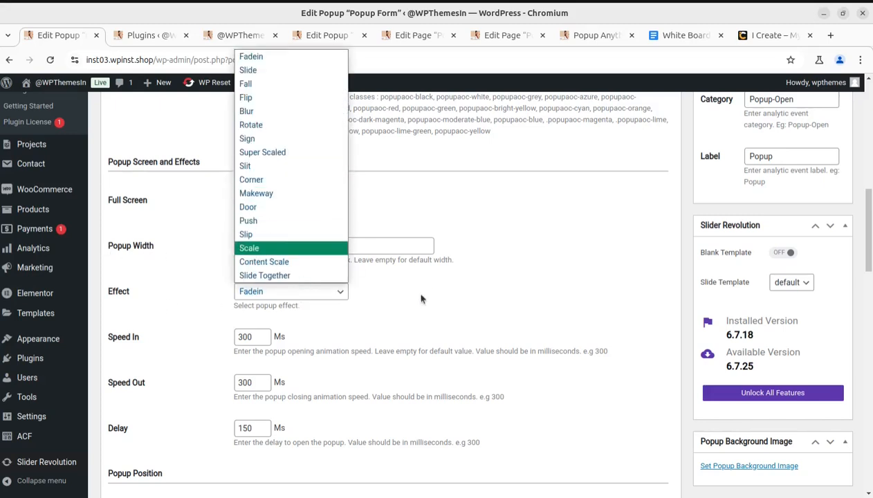
click(517, 291)
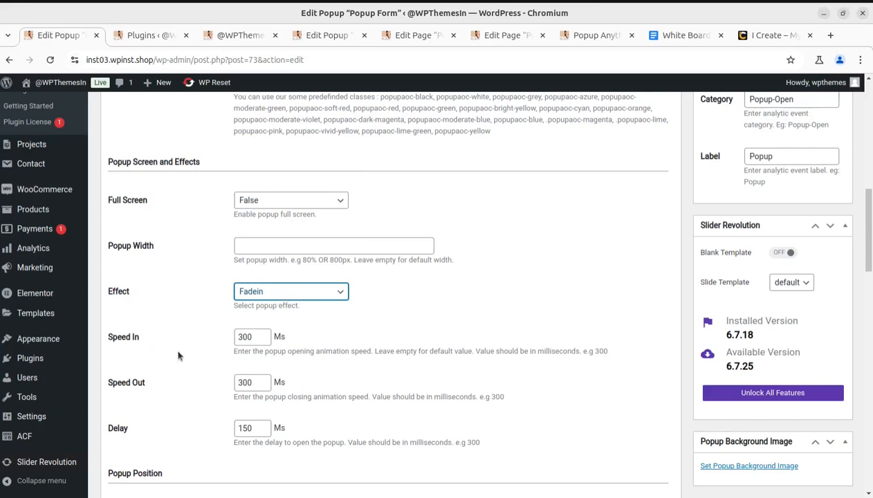
Examine the Speed In, Speed Out and Delay settings and the Position X options of the Popup Form.
scroll(298, 344, down, 2)
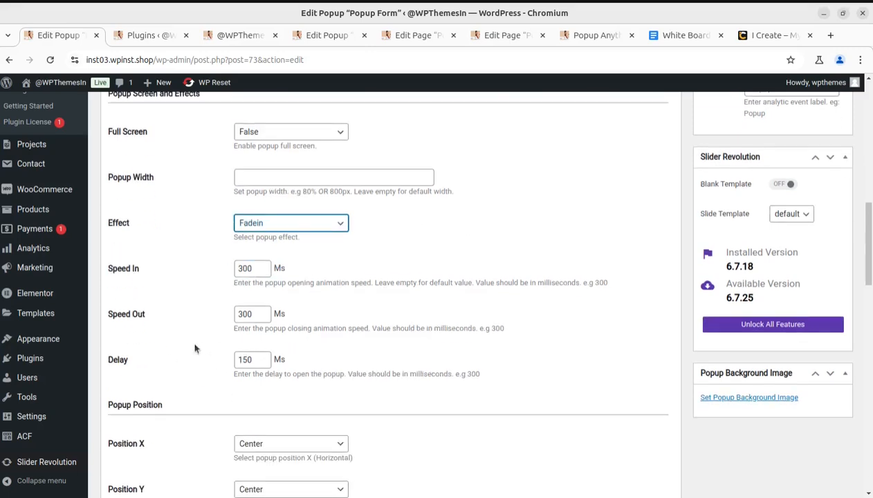
scroll(191, 366, down, 4)
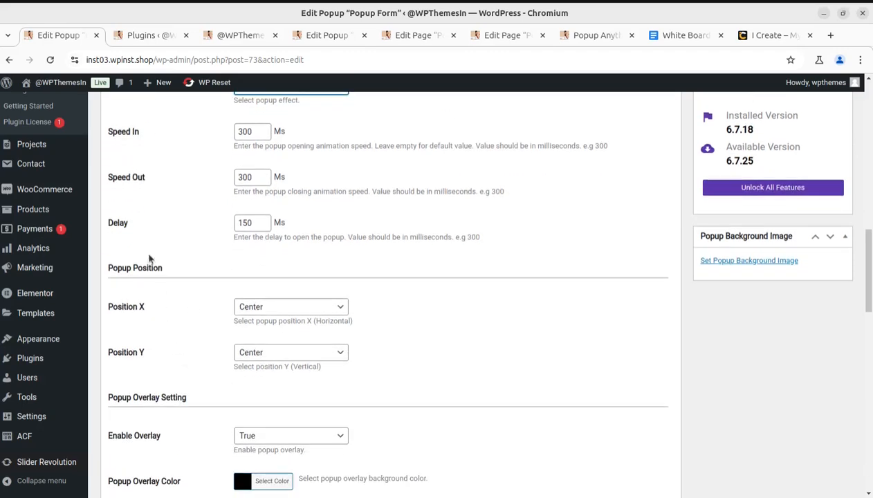
scroll(204, 356, down, 2)
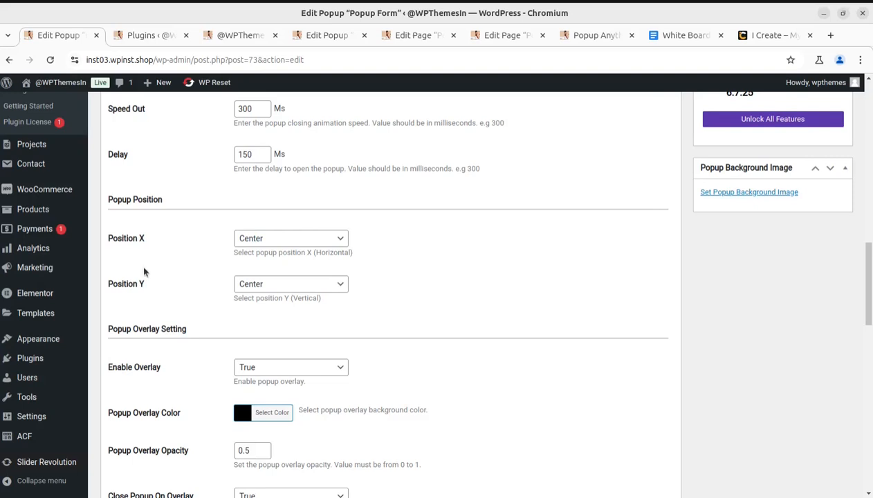
click(305, 242)
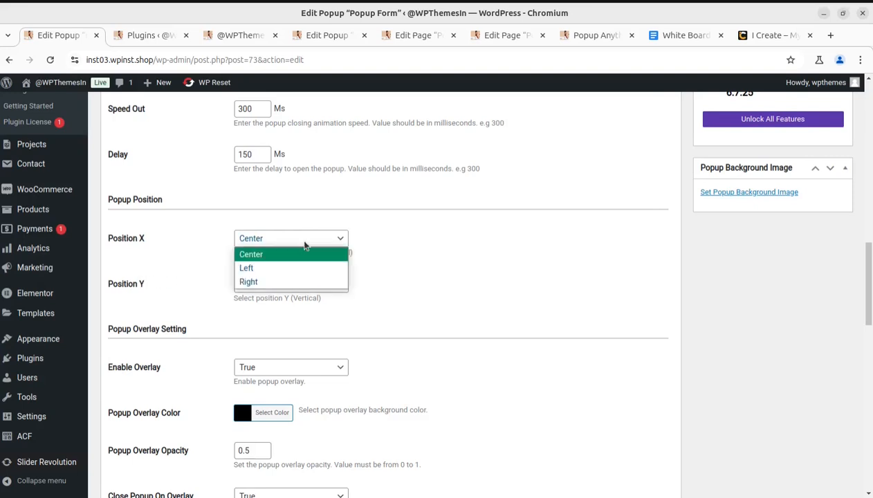
click(305, 245)
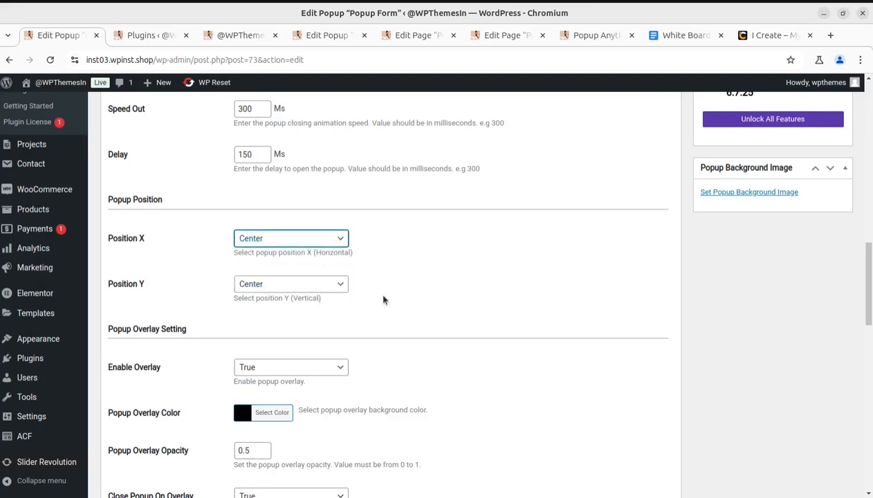
Review the settings in the Popup Overlay Setting and Popup Loader Setting sections.
scroll(327, 354, down, 1)
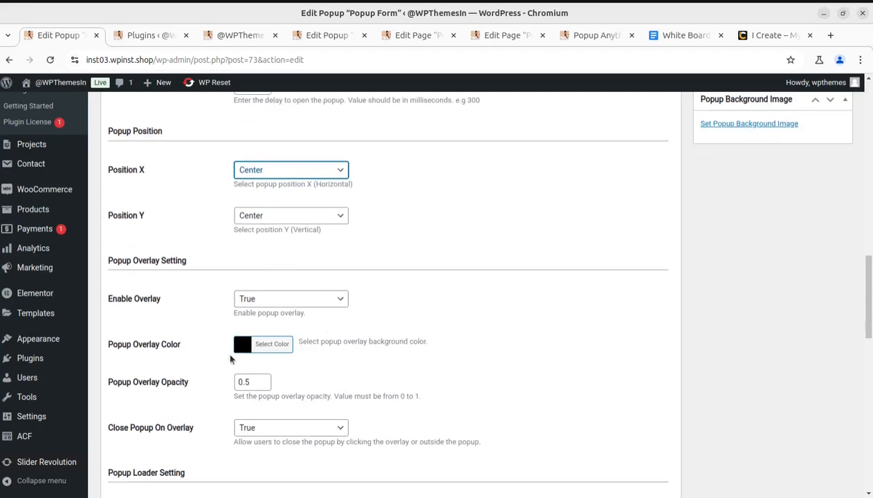
scroll(151, 306, down, 1)
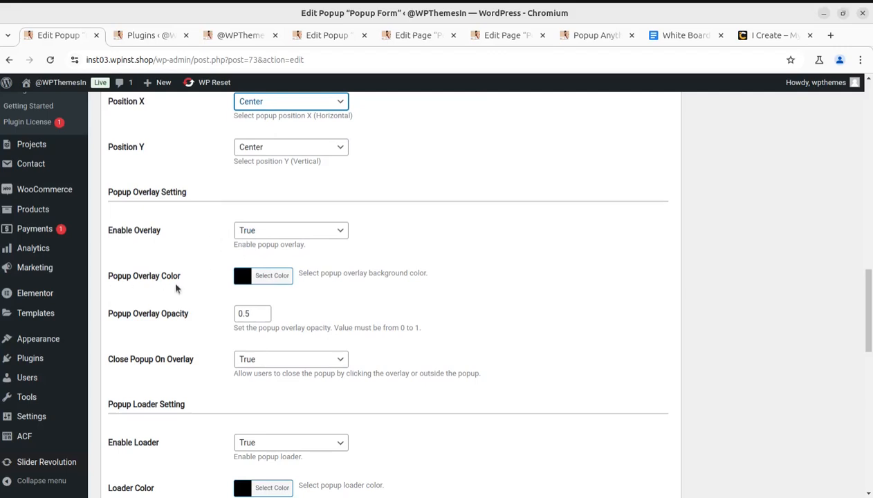
scroll(253, 294, down, 2)
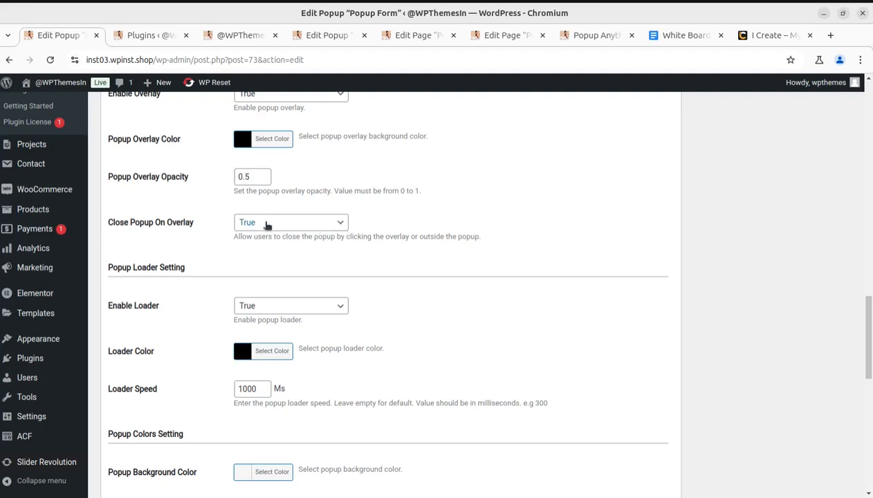
scroll(145, 285, down, 2)
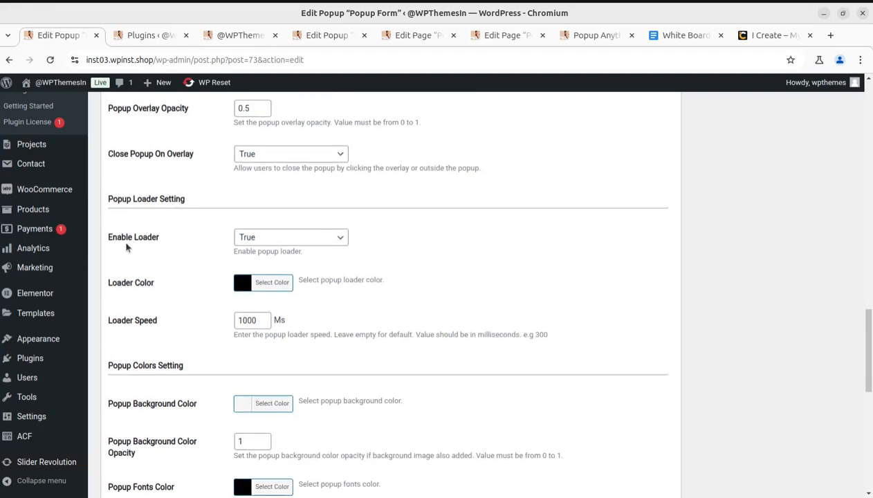
drag(106, 202, 185, 202)
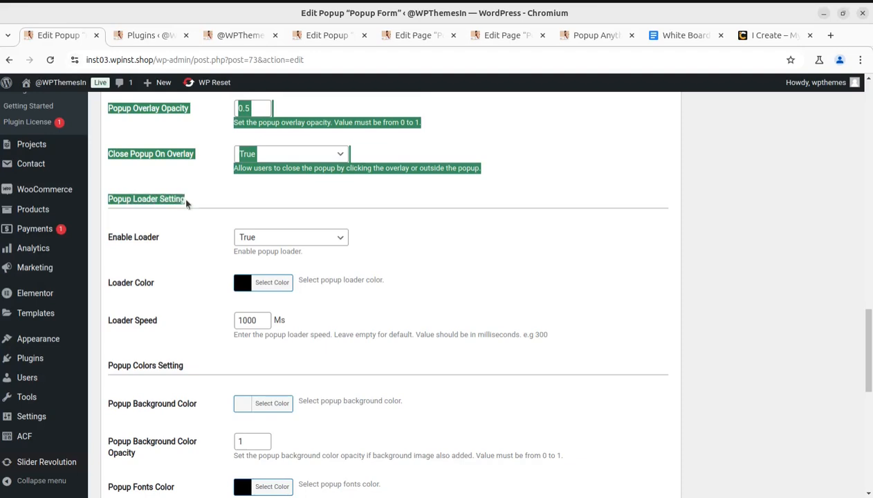
click(164, 245)
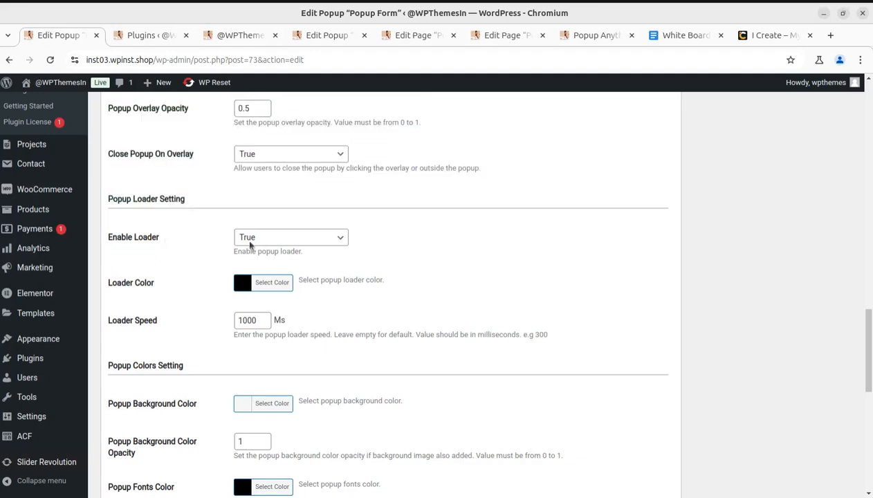
scroll(173, 289, down, 1)
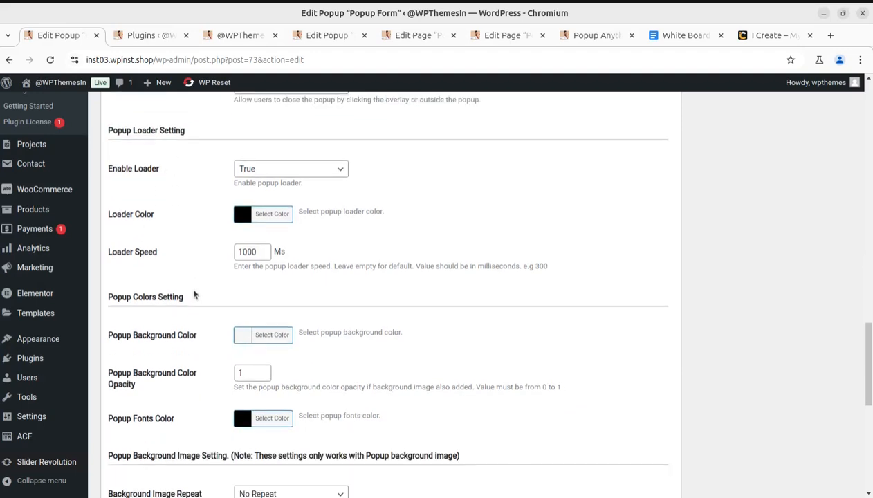
Review the Popup Colors Setting and Popup Background Image Setting sections, including the Background Image Repeat setting, down to Page Options.
scroll(291, 276, down, 2)
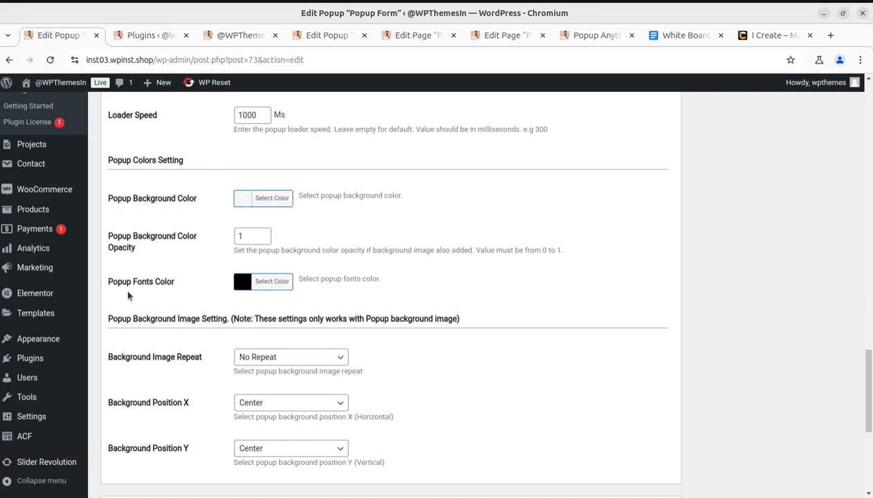
scroll(126, 331, down, 4)
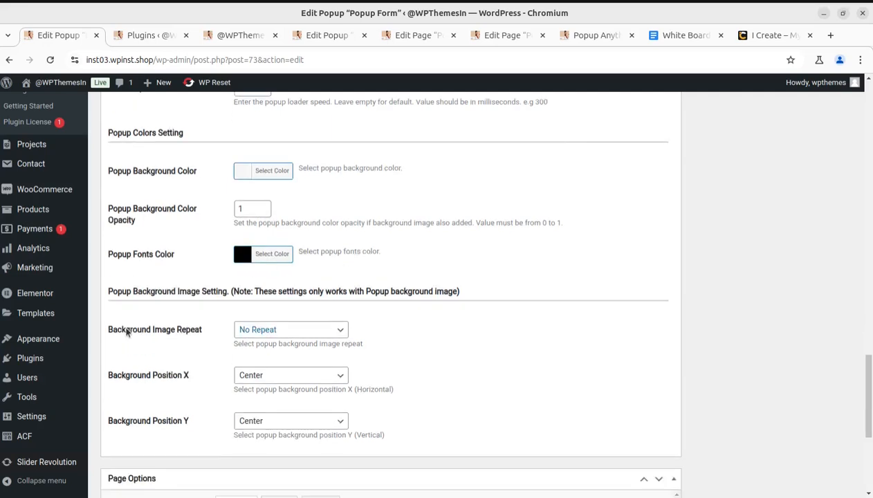
drag(108, 187, 251, 182)
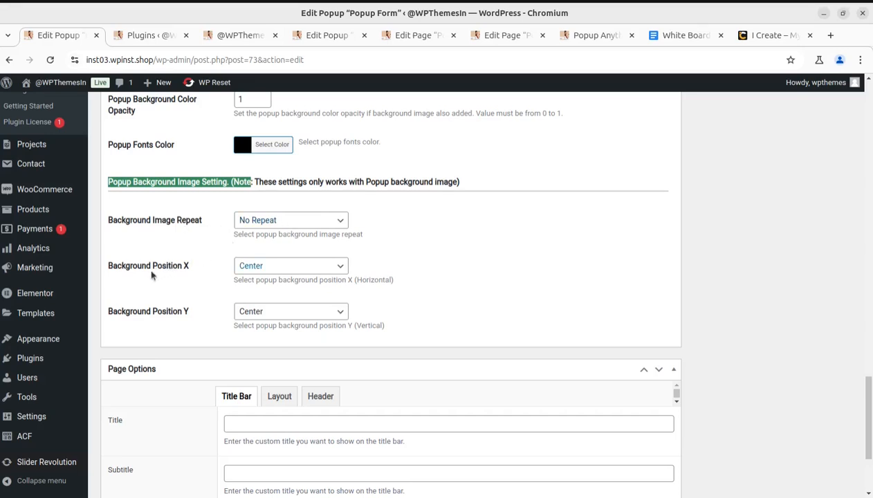
click(294, 222)
click(529, 230)
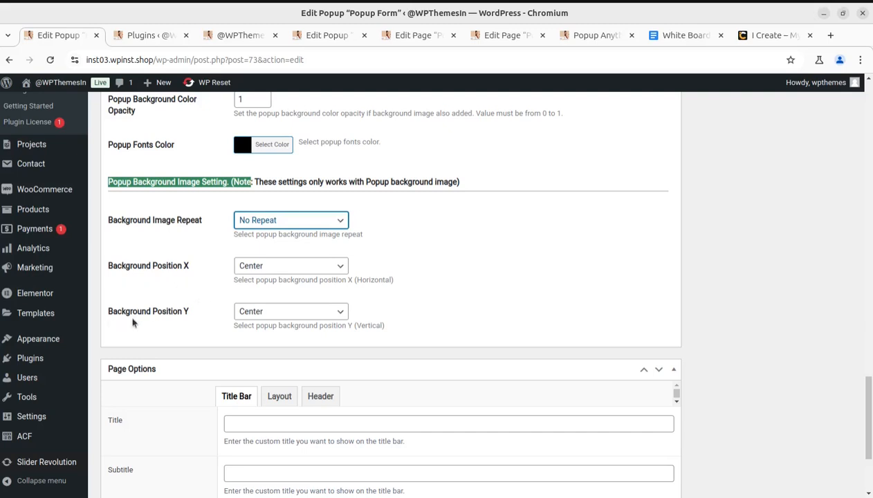
scroll(187, 334, down, 3)
scroll(177, 374, down, 2)
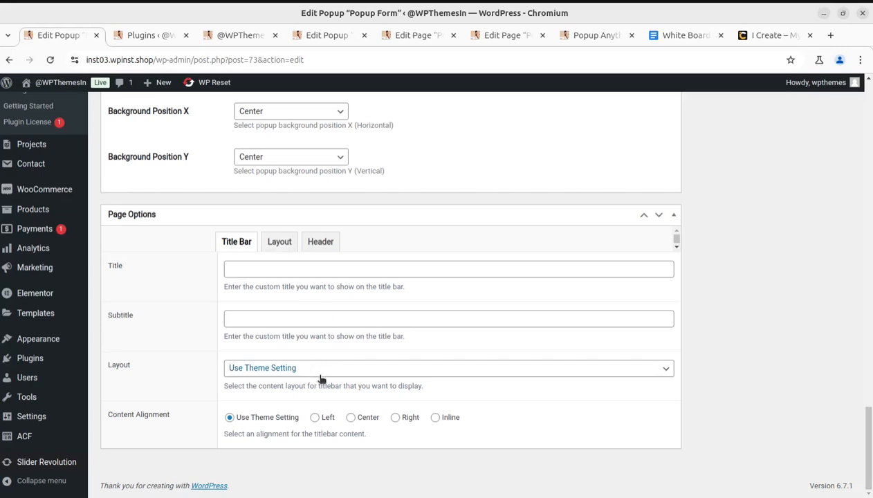
Examine the Popup Form's shortcode and PHP template code in the How to Use instructions.
scroll(319, 332, up, 15)
scroll(318, 341, up, 9)
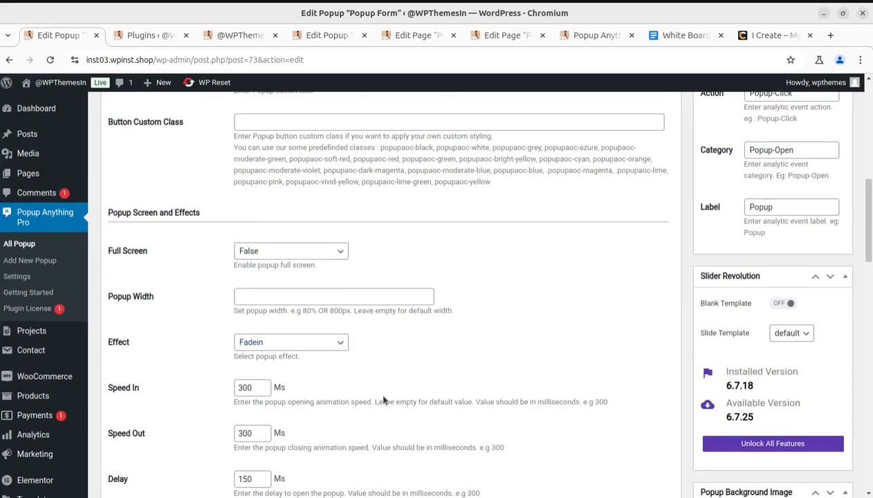
scroll(383, 398, up, 8)
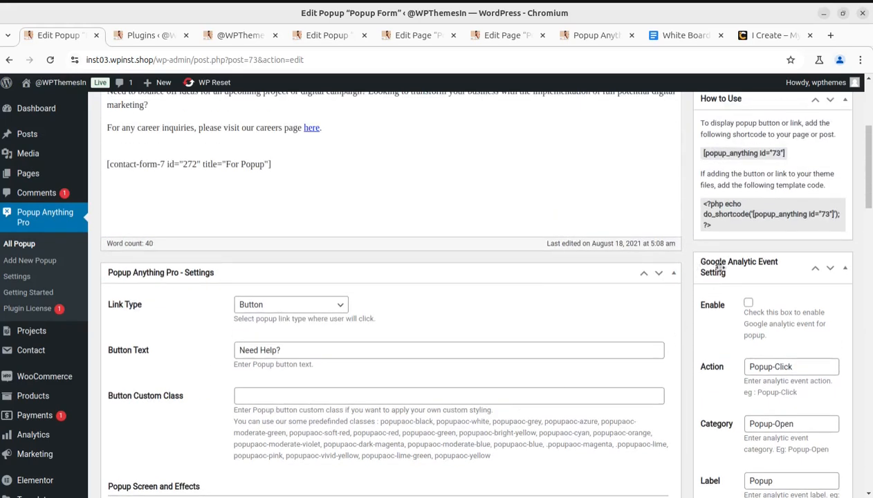
scroll(760, 453, up, 1)
scroll(761, 453, up, 1)
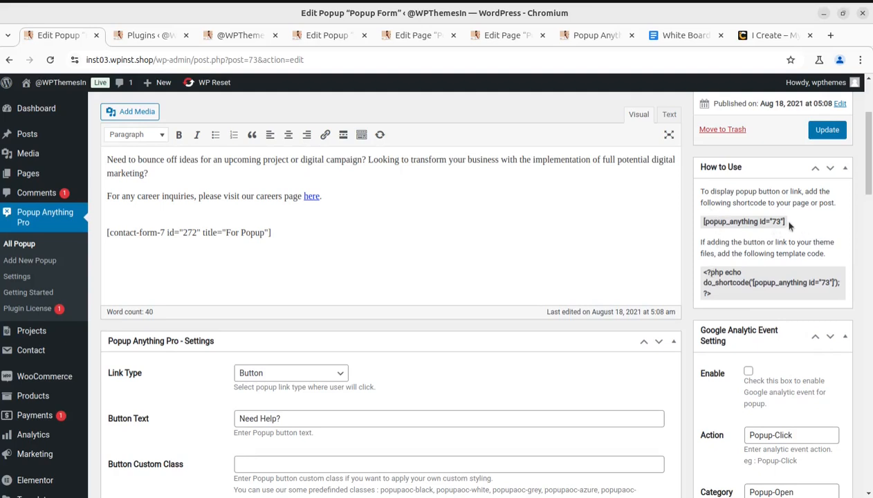
drag(782, 221, 704, 222)
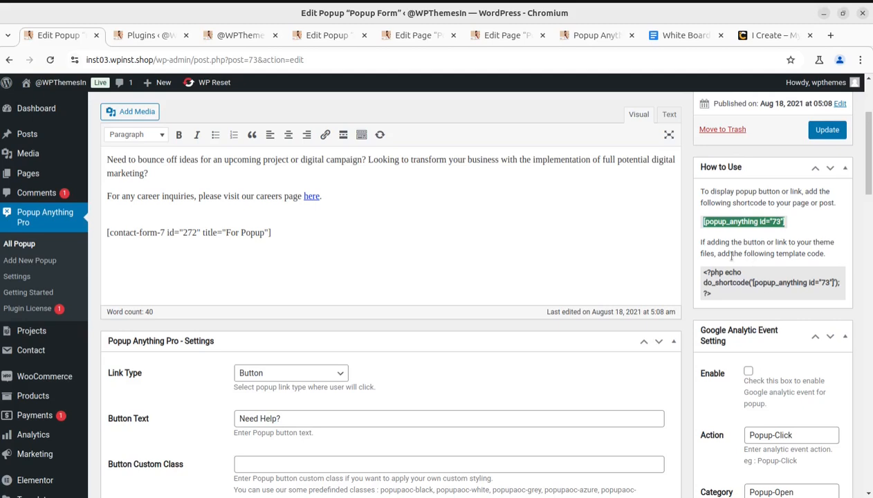
drag(719, 253, 832, 257)
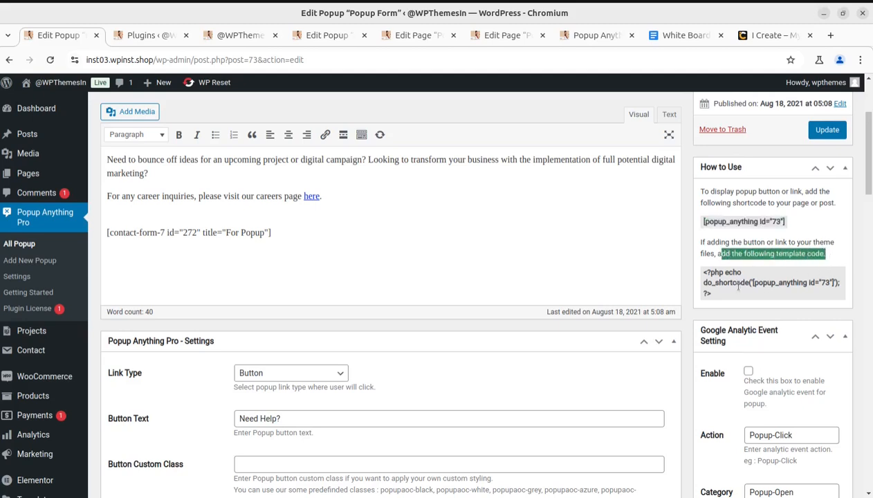
drag(722, 294, 700, 275)
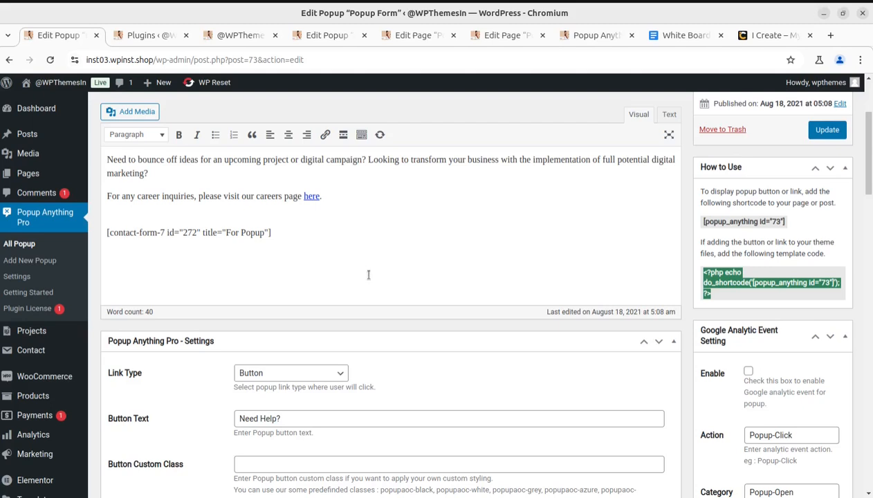
Bring up the iCreate PopUp for editing and review its content and the editor's extra formatting tools.
scroll(368, 275, up, 3)
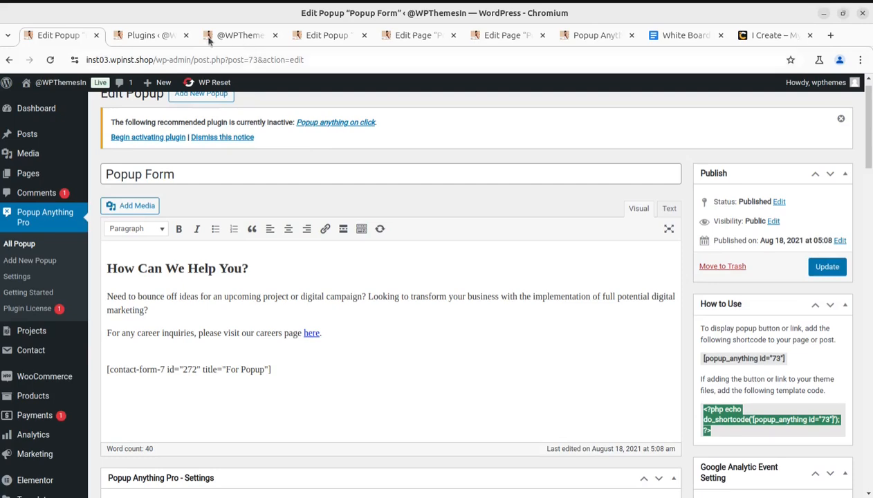
click(240, 36)
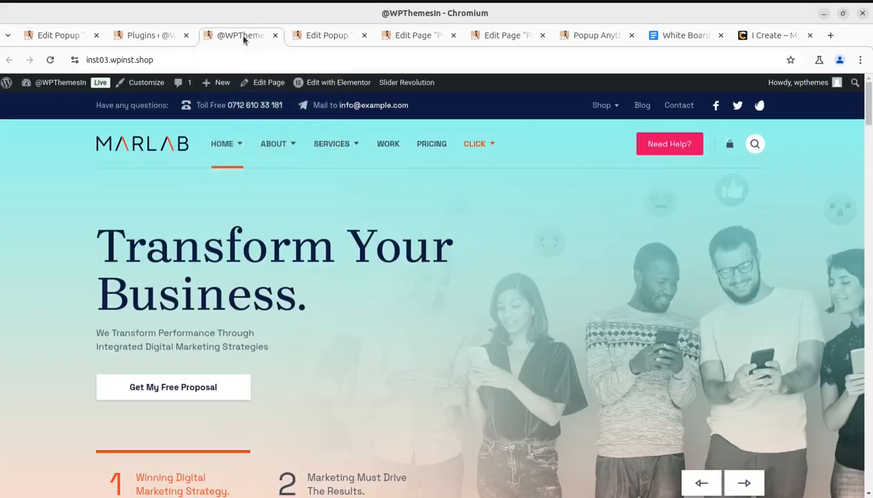
click(307, 36)
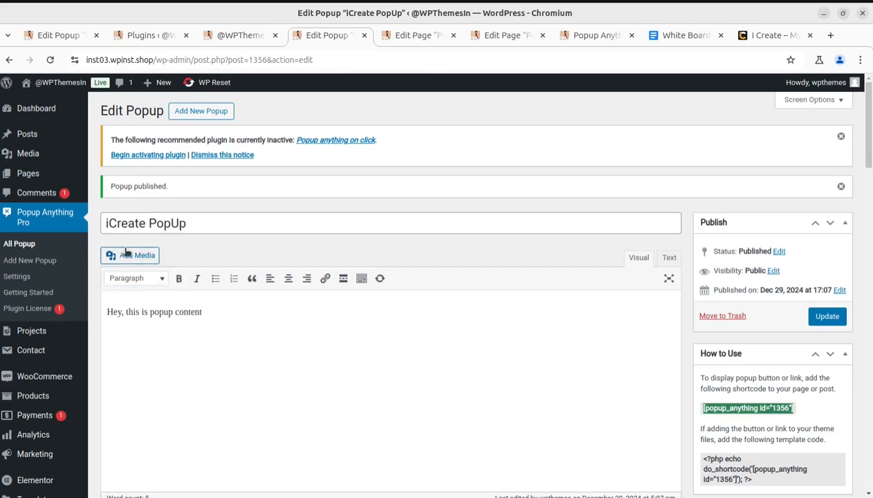
scroll(194, 323, down, 2)
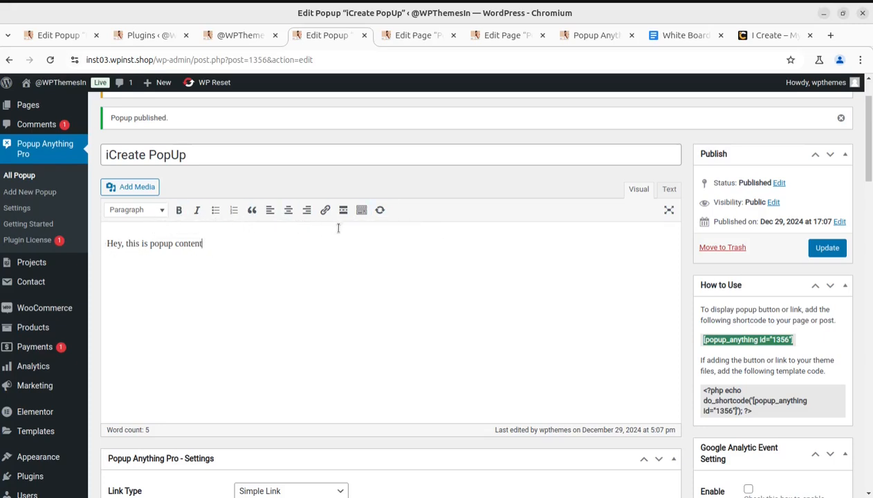
click(362, 211)
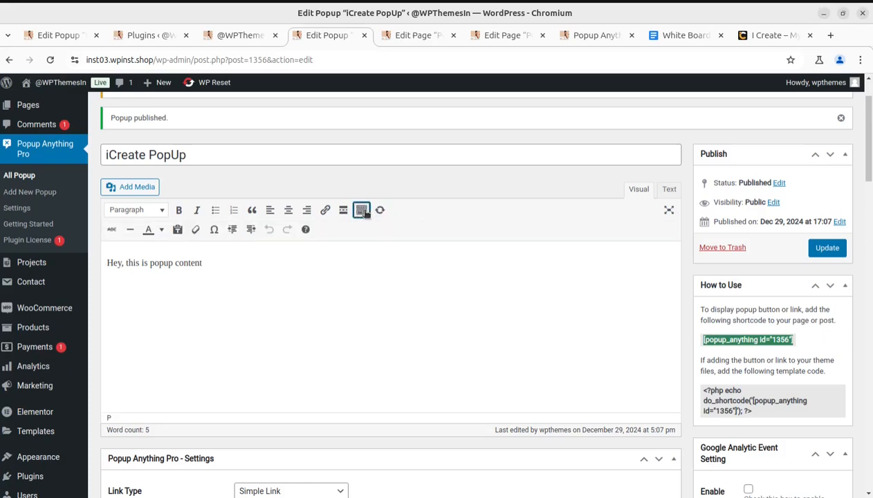
click(362, 210)
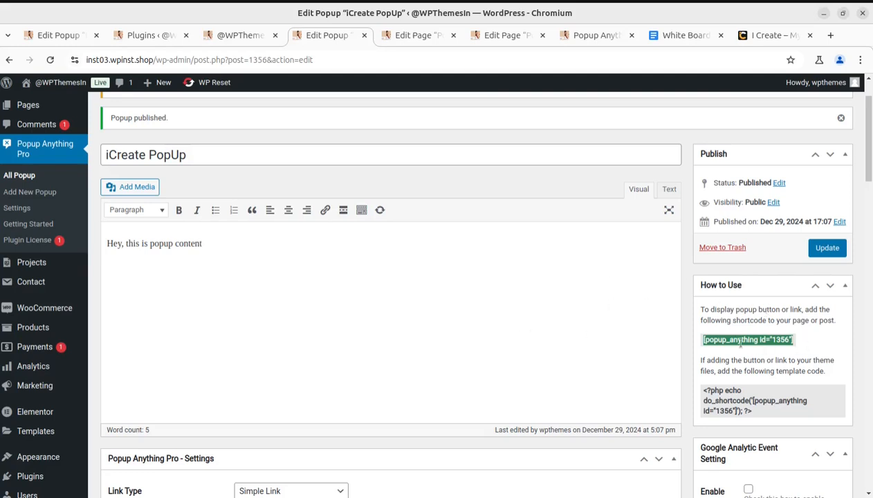
Copy the iCreate PopUp's shortcode [popup_anything id="1356"] and replace the shortcode on the Popup Anything Test Page with it.
click(800, 344)
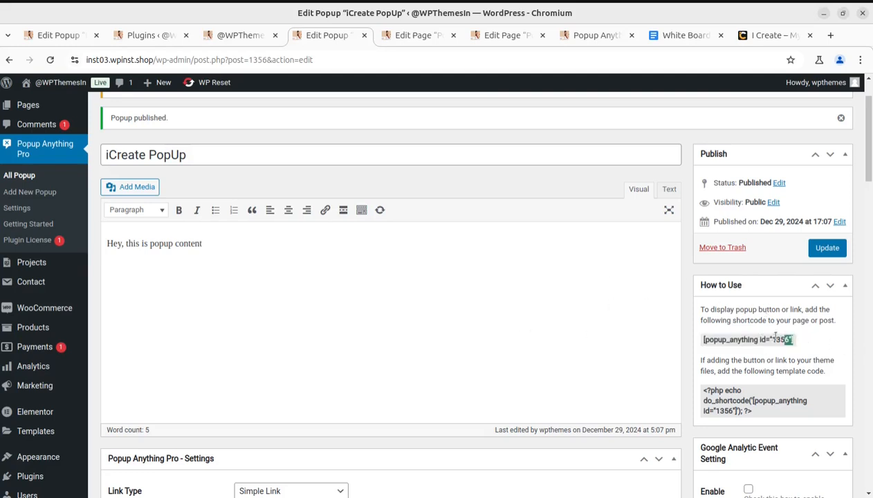
drag(775, 337, 700, 340)
key(ctrl+c)
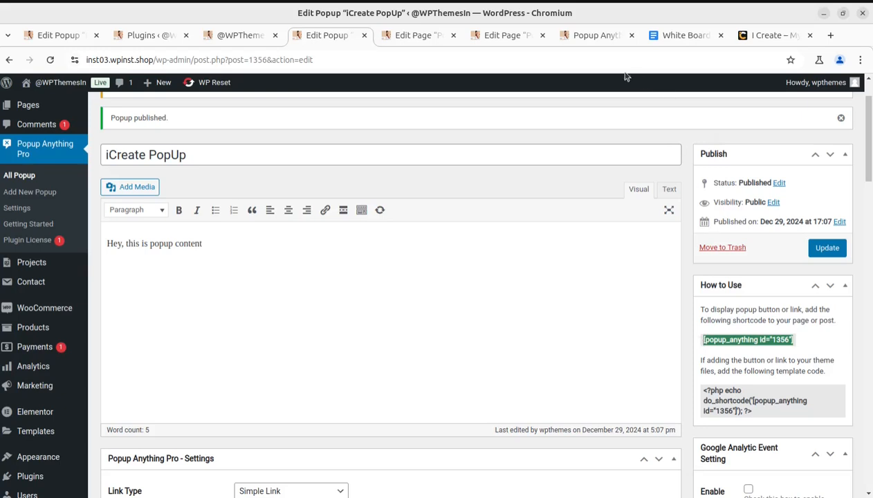
click(409, 40)
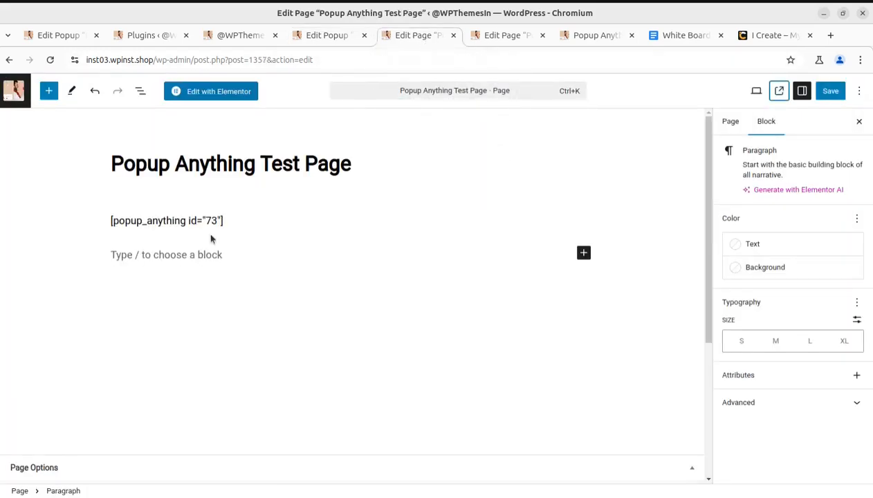
drag(229, 221, 111, 219)
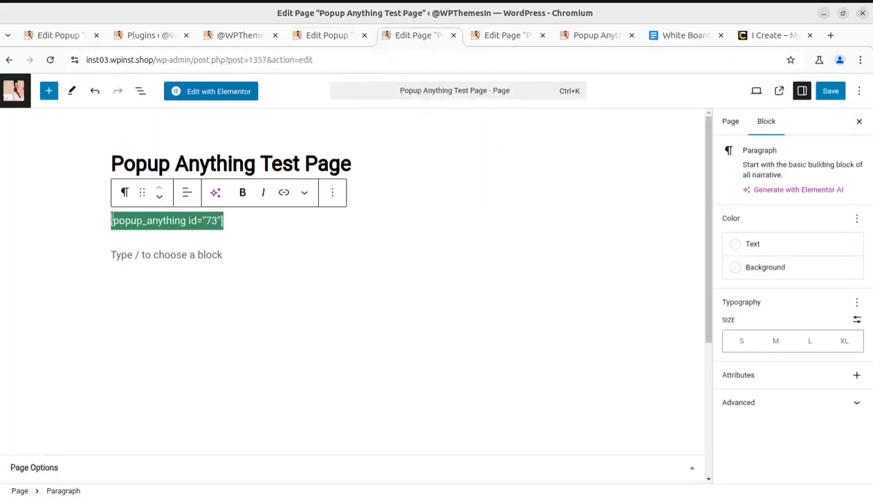
key(ctrl+v)
Save the Popup Anything Test Page and open its published version.
click(829, 92)
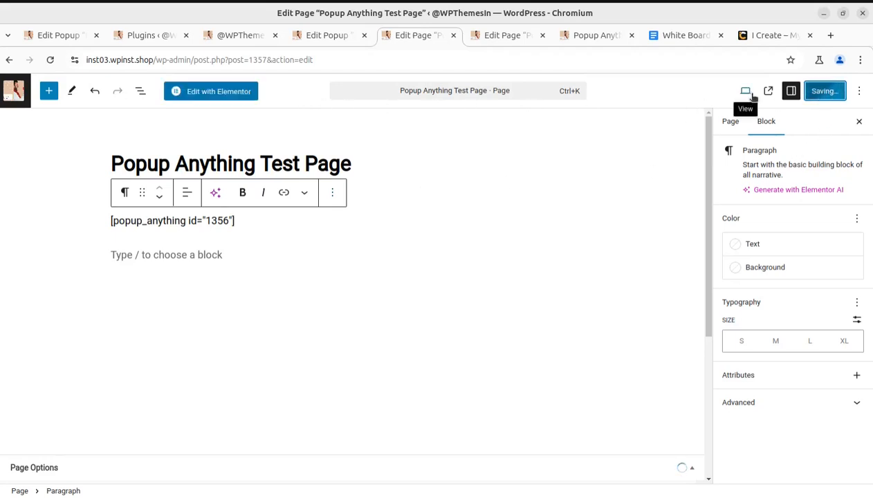
click(779, 90)
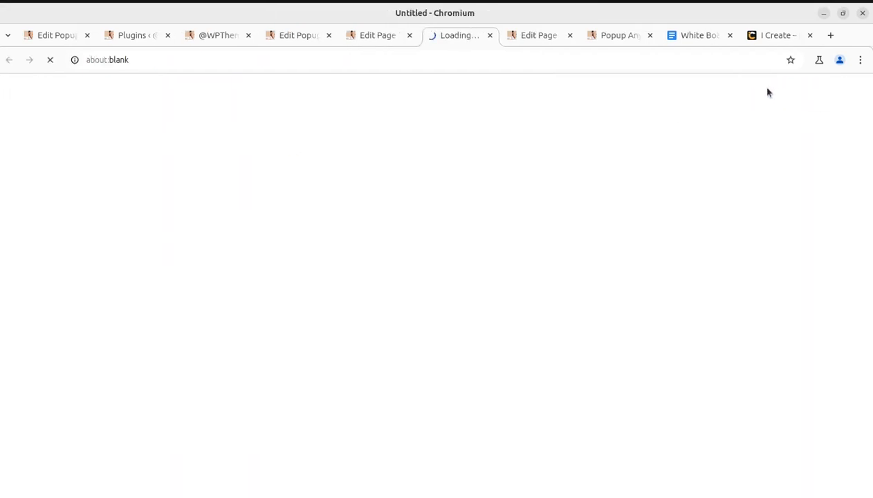
Close the duplicate test page editor, discarding its unsaved changes, and reload the published Popup Anything Test Page.
click(569, 35)
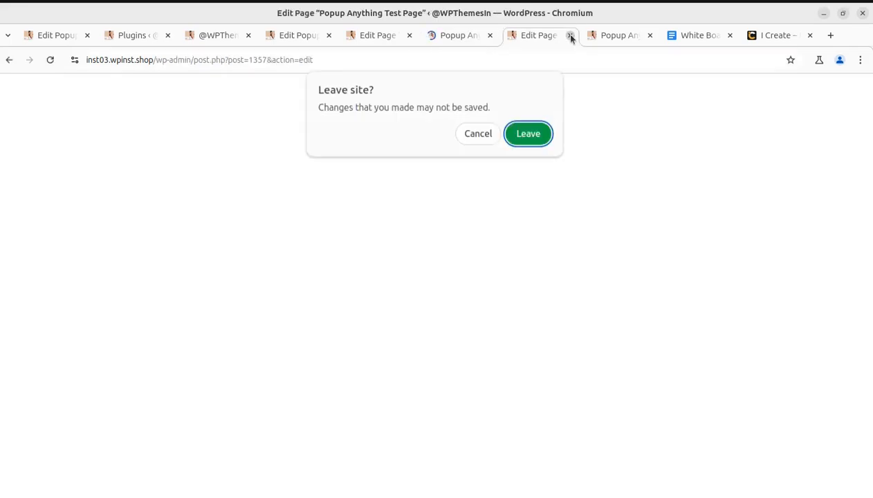
click(524, 135)
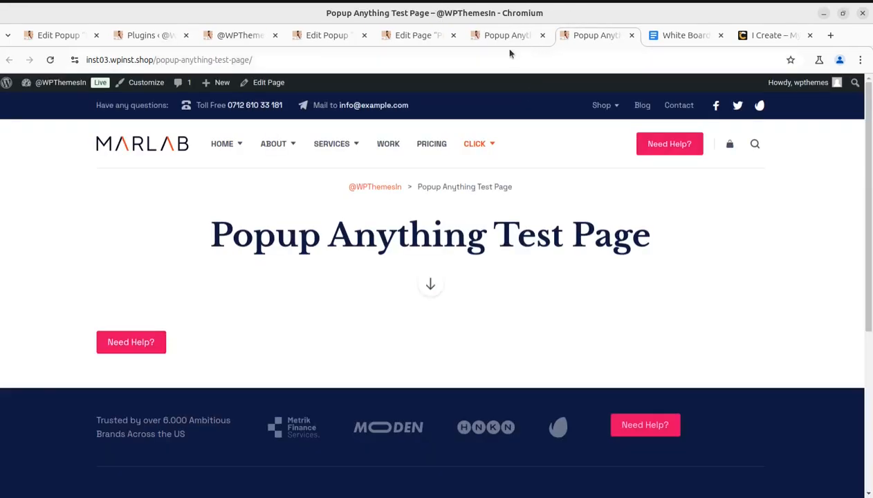
click(51, 59)
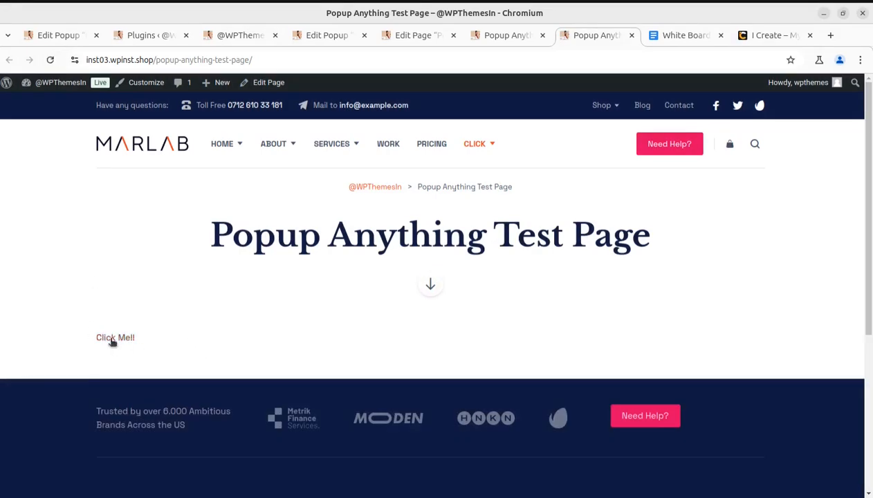
Check the Link Text setting of the iCreate PopUp in its editor.
click(246, 40)
click(328, 42)
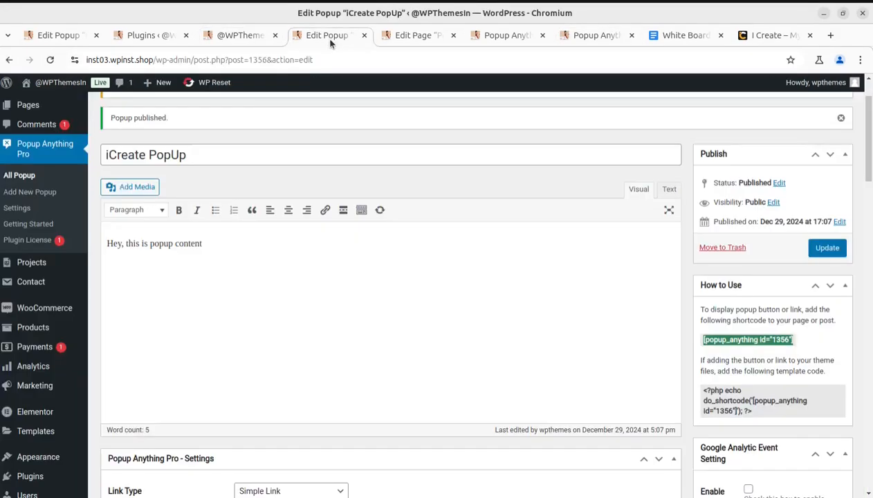
scroll(240, 372, down, 4)
drag(280, 263, 226, 262)
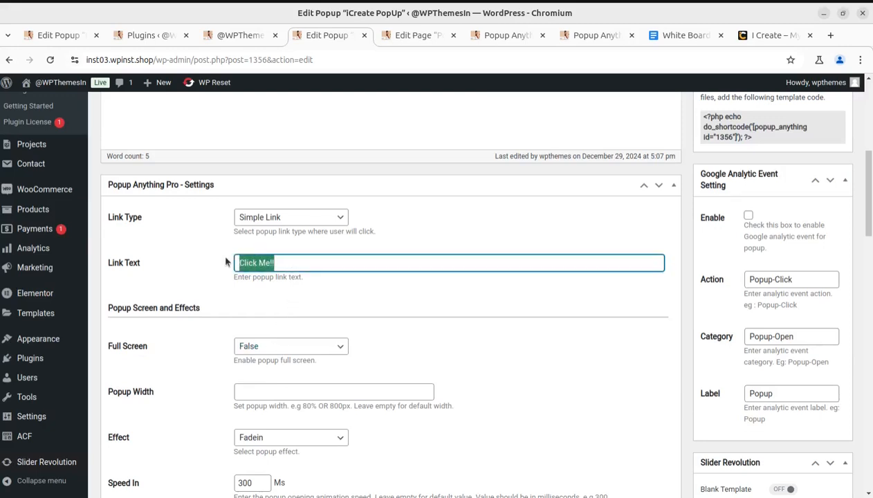
Open the popup from the "Click Me!!" link on the published test page and review its text.
click(594, 36)
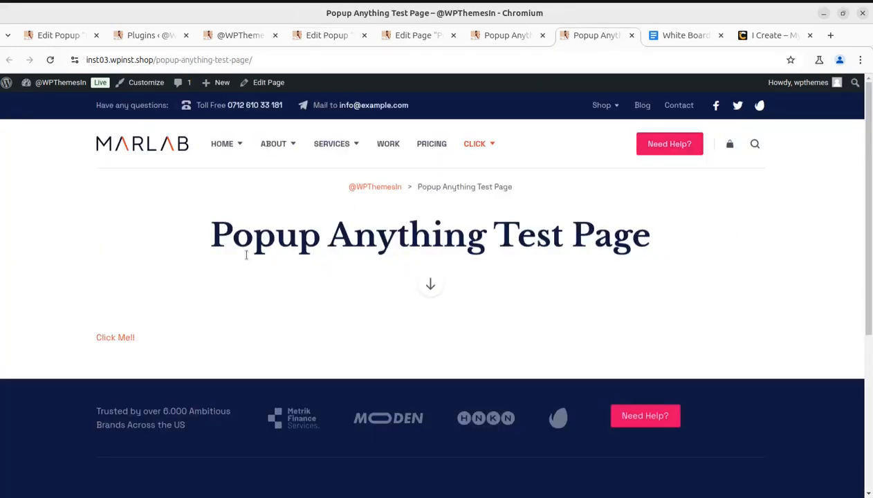
click(116, 337)
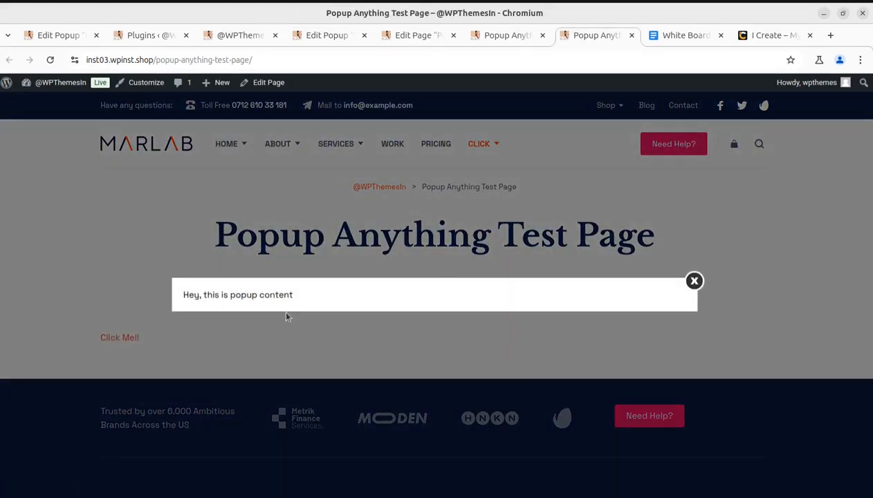
drag(190, 294, 312, 298)
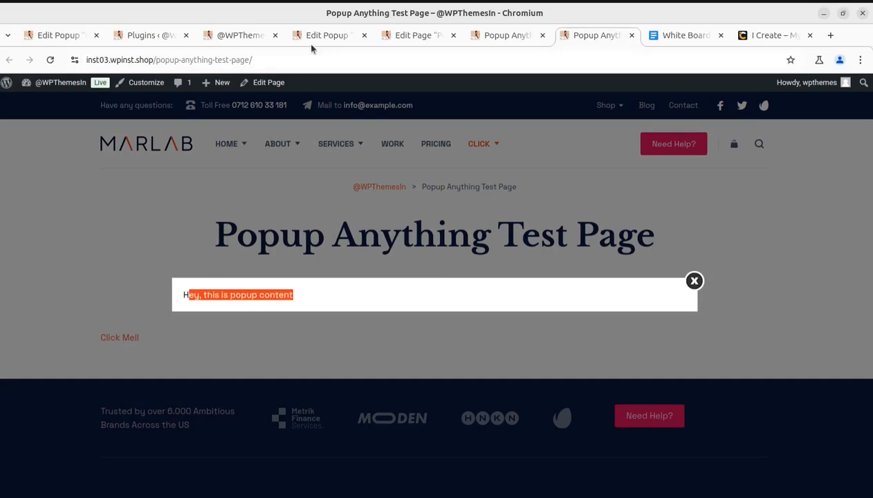
Insert the 50% banner image image_2021_01_03T11_22_40_330Z.png from the media library below the iCreate PopUp's text content.
click(340, 39)
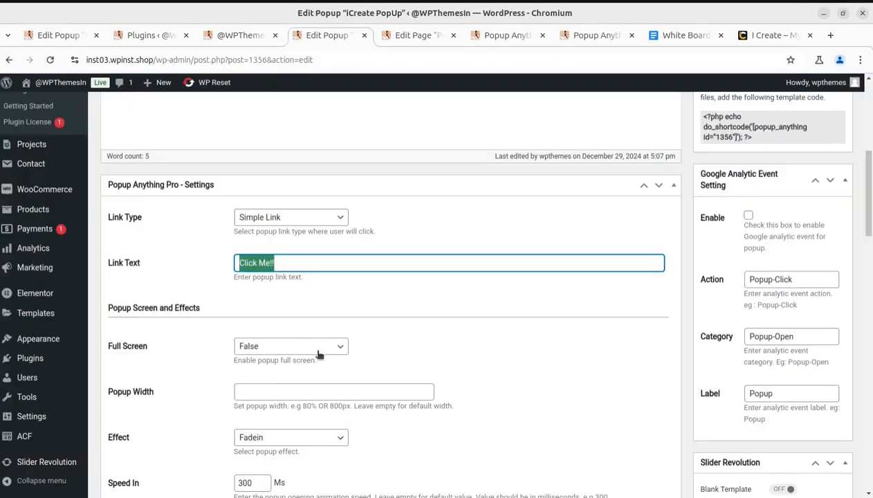
scroll(287, 286, up, 4)
drag(207, 246, 105, 244)
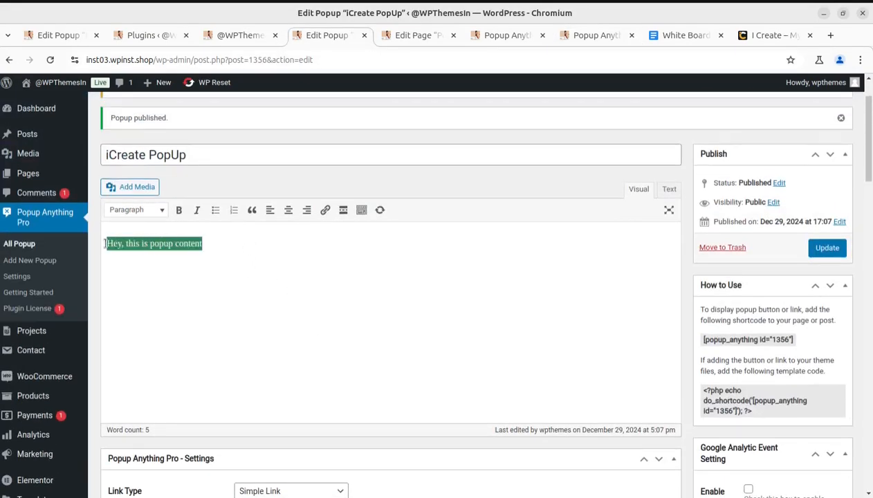
click(216, 242)
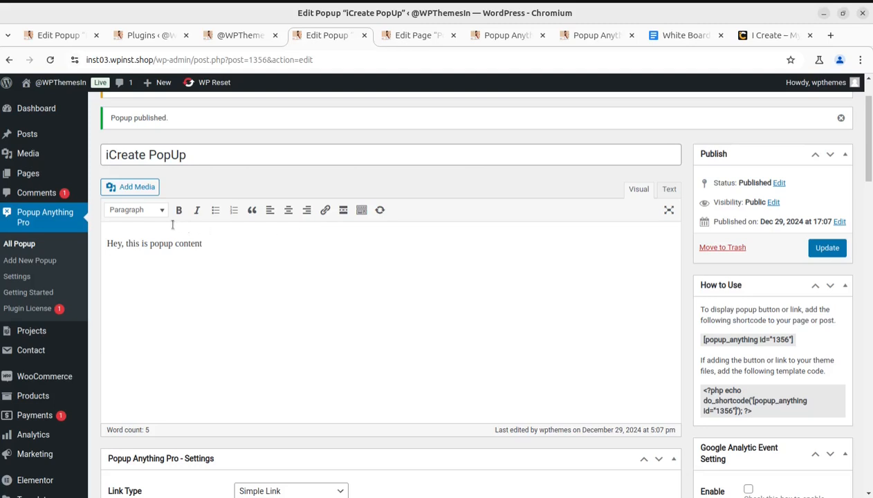
click(131, 186)
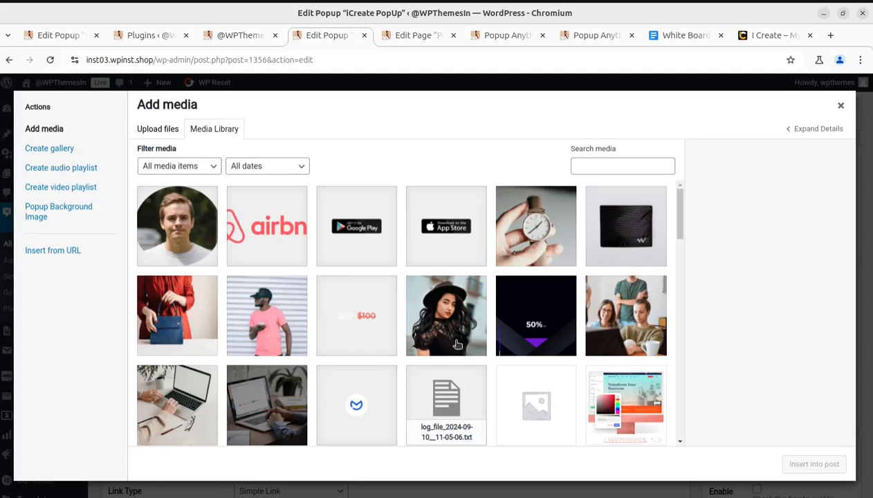
click(534, 318)
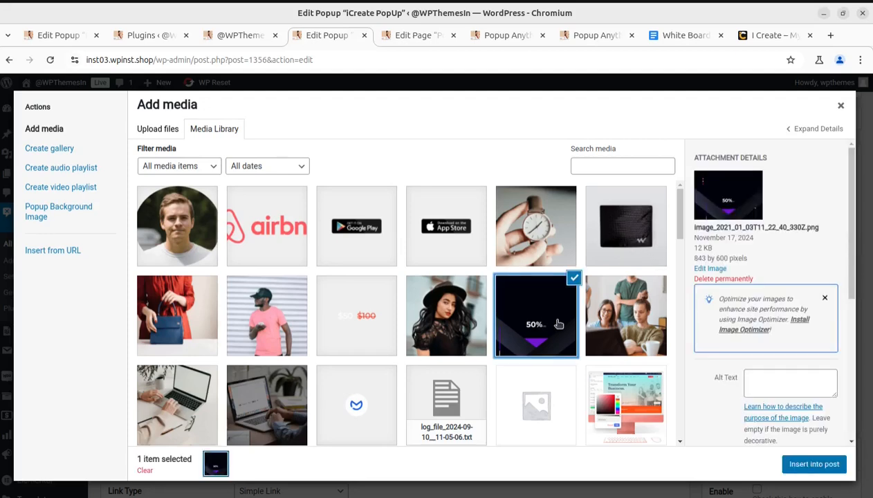
click(802, 466)
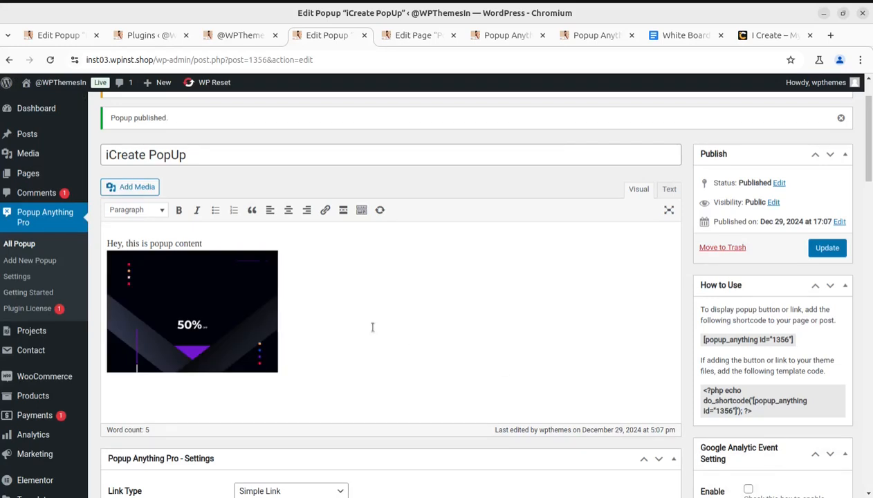
Center both the banner image and the text line in the iCreate PopUp's content, and update the popup.
click(217, 294)
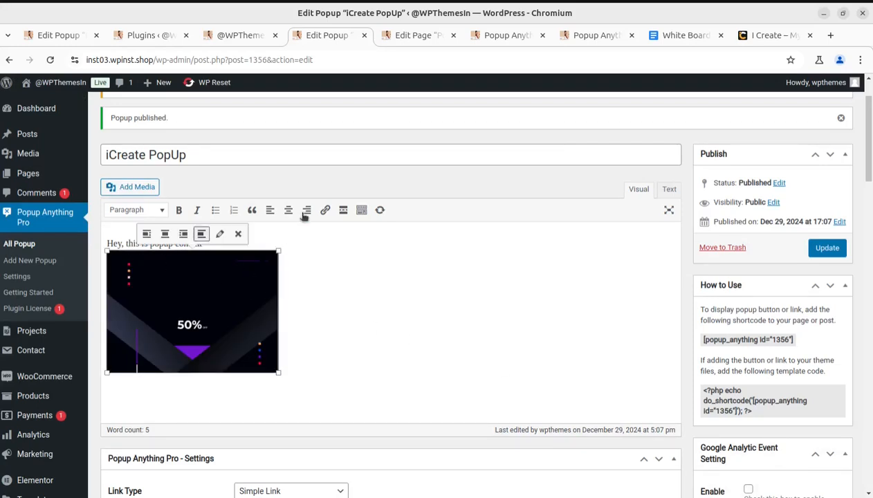
click(289, 210)
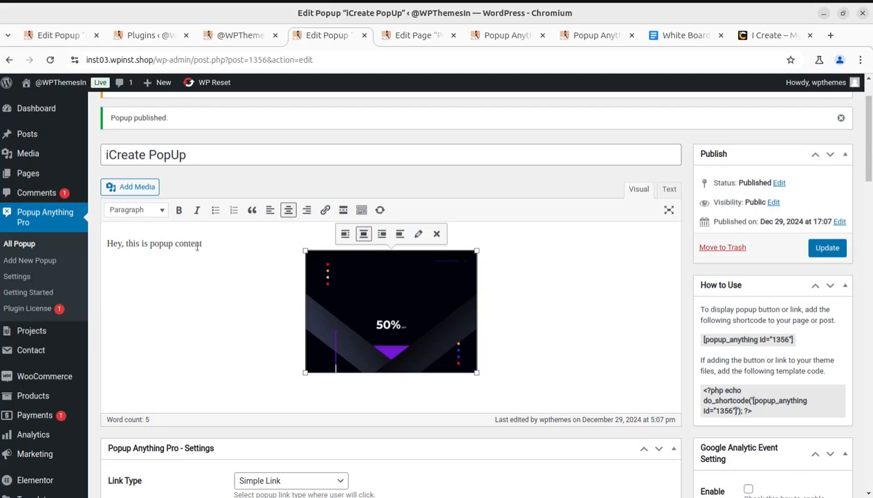
drag(202, 243, 108, 244)
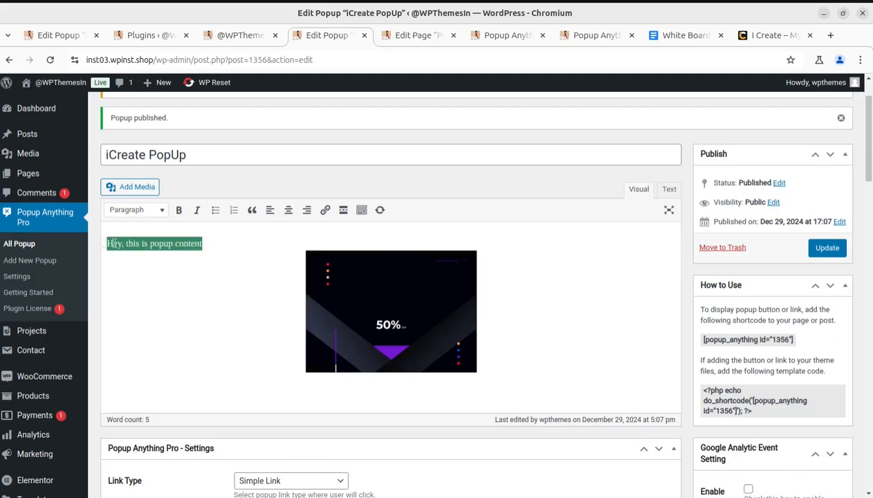
click(289, 209)
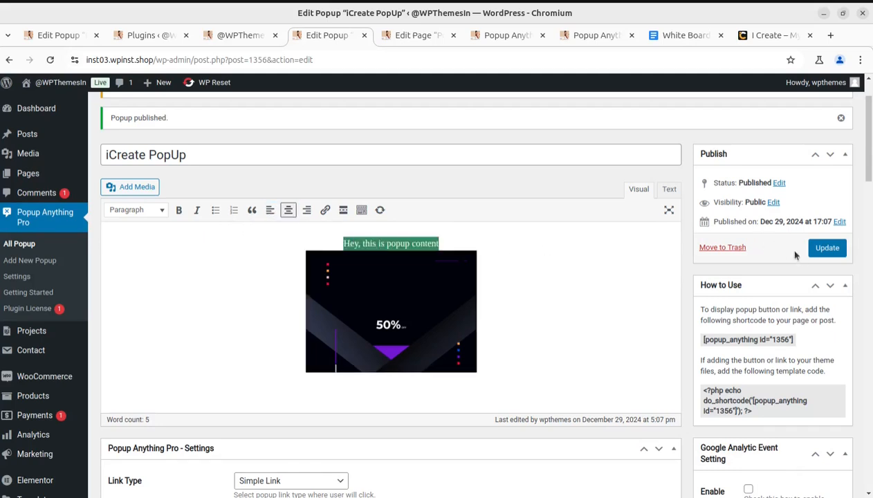
click(825, 249)
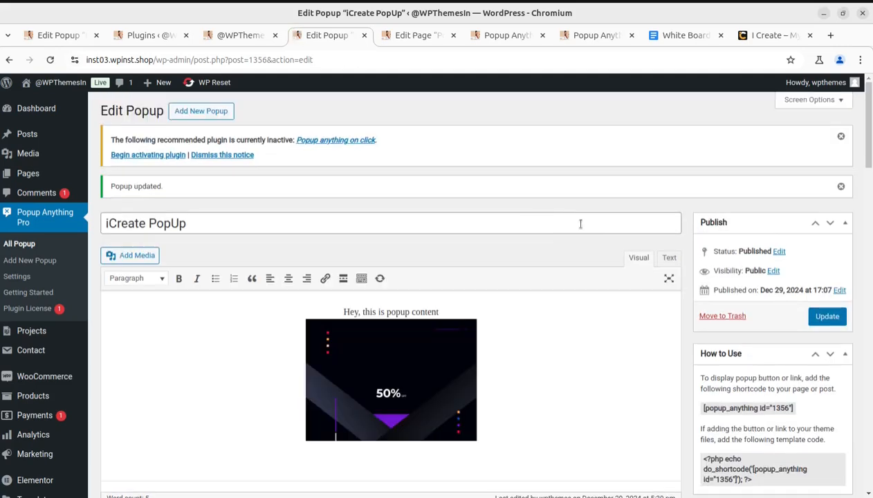
Reload the published test page and test opening and closing the updated popup through its "Click Me!!" link.
click(590, 38)
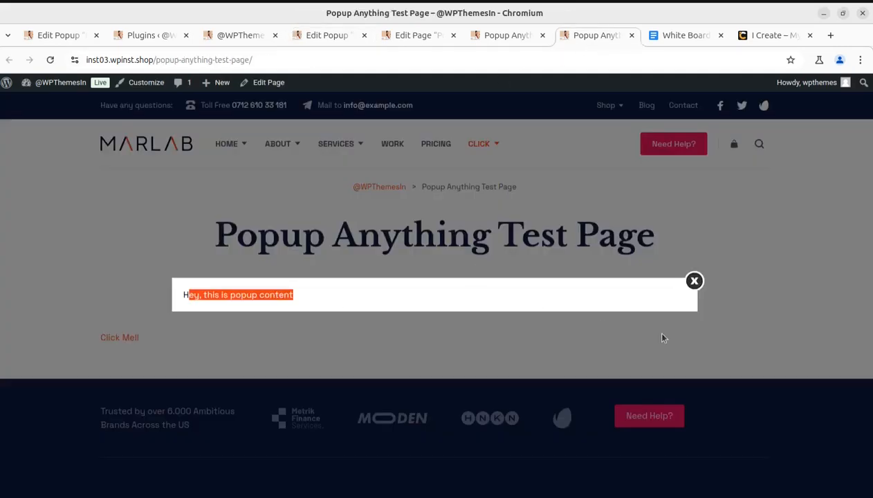
click(694, 281)
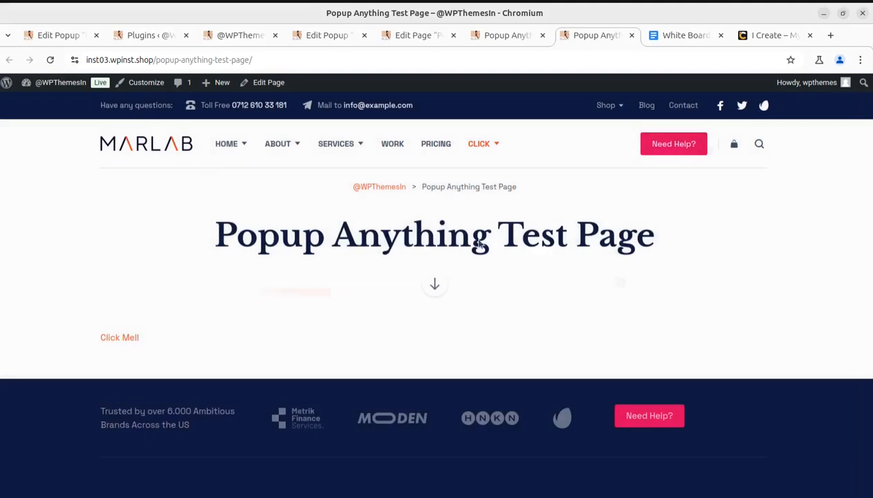
click(50, 60)
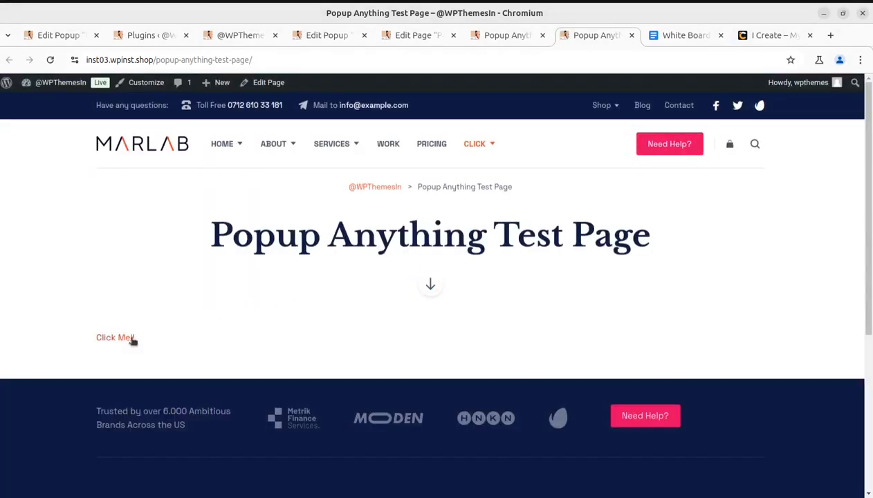
click(125, 338)
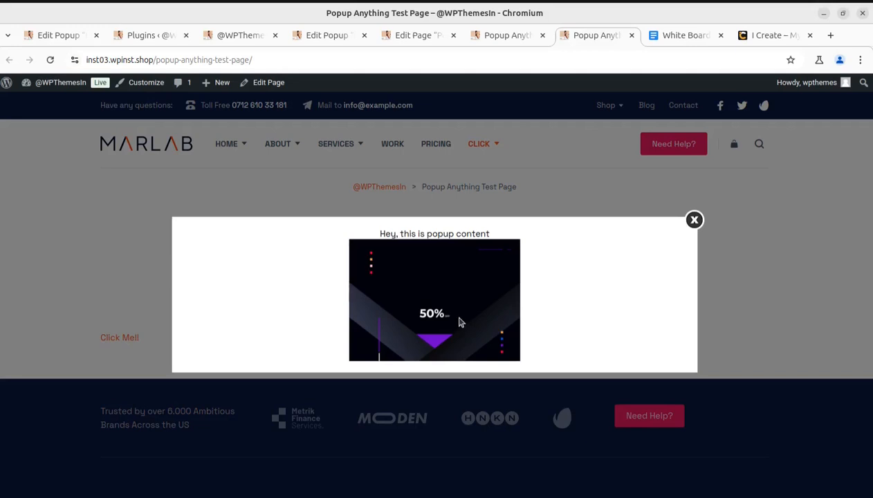
click(694, 221)
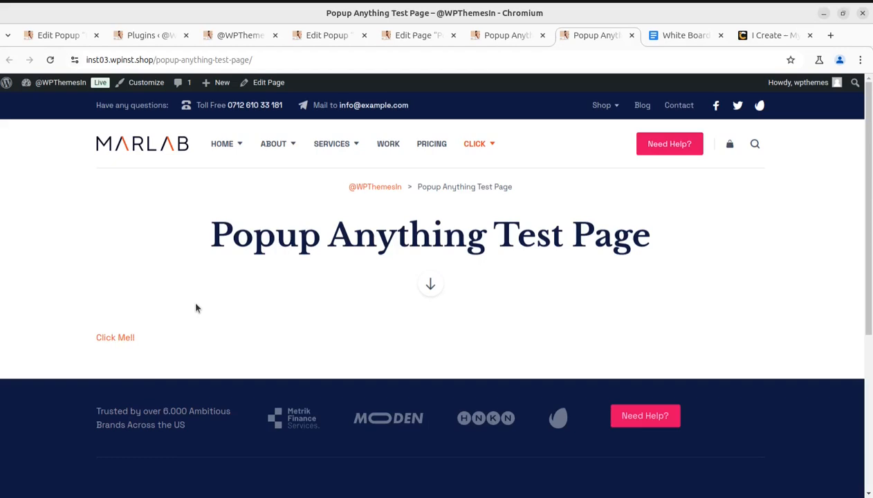
click(105, 338)
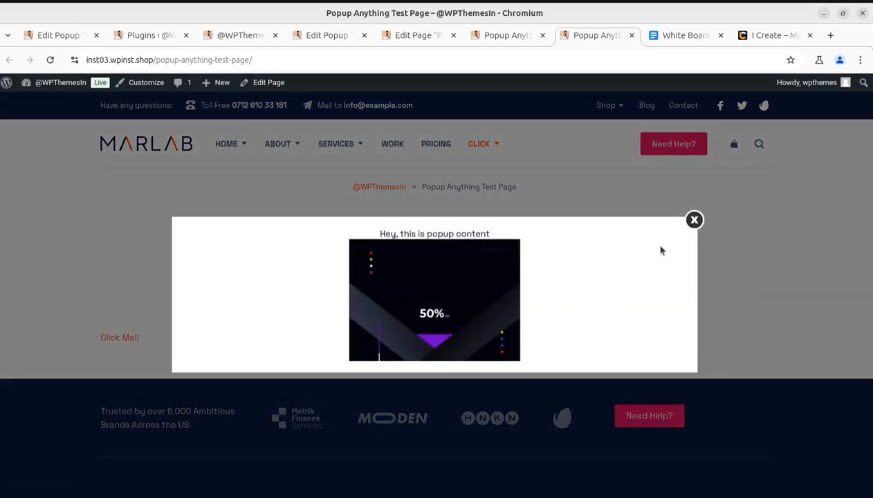
click(694, 221)
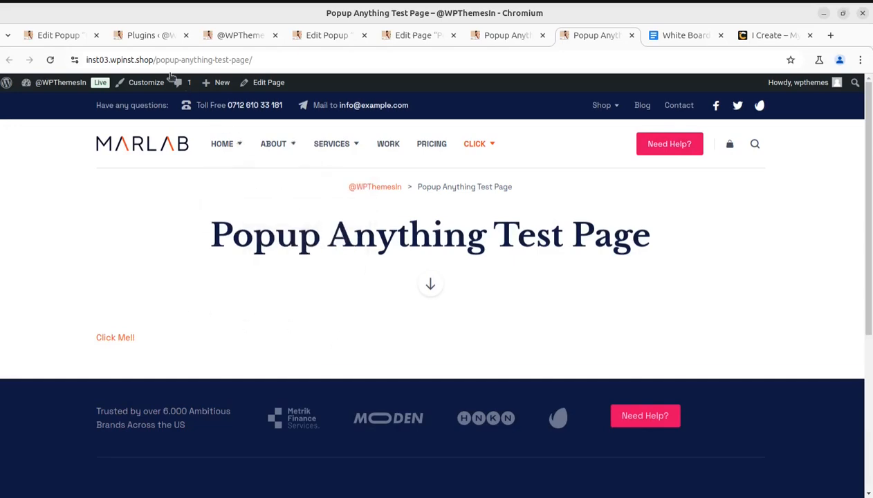
Deactivate the Popup Anything on Click Pro plugin and activate Popup Anything - A Marketing Popup.
click(145, 34)
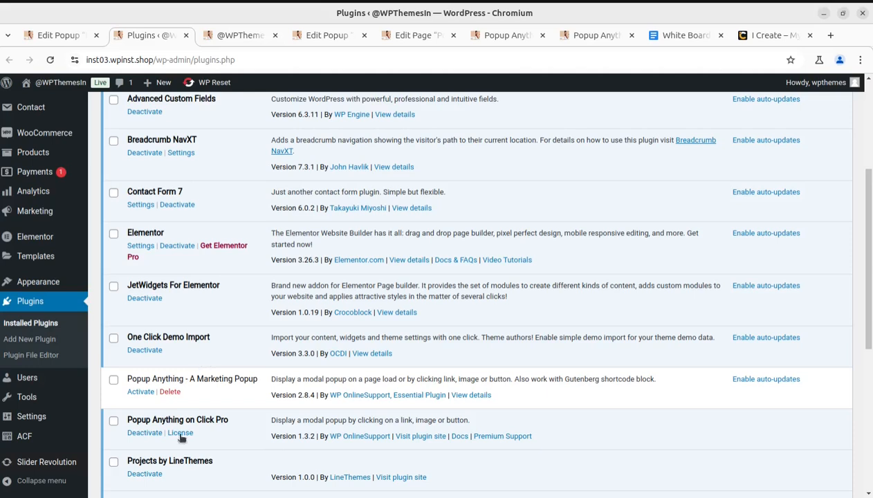
click(139, 434)
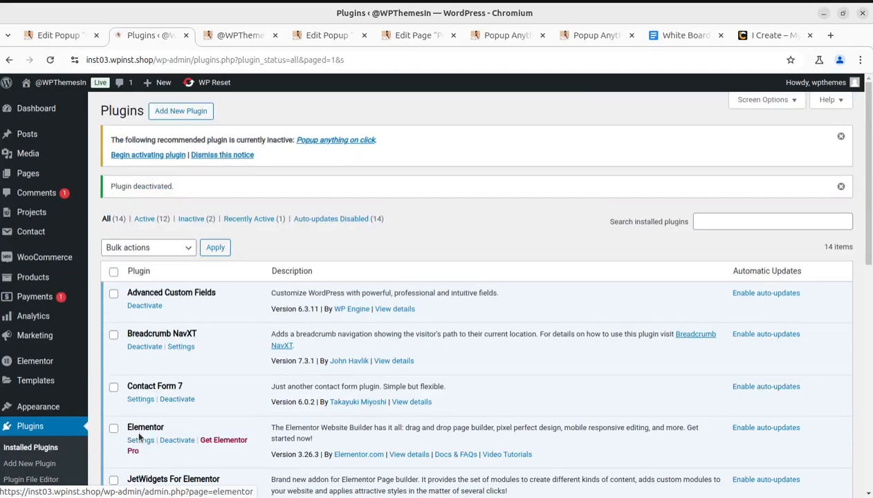
scroll(201, 387, down, 3)
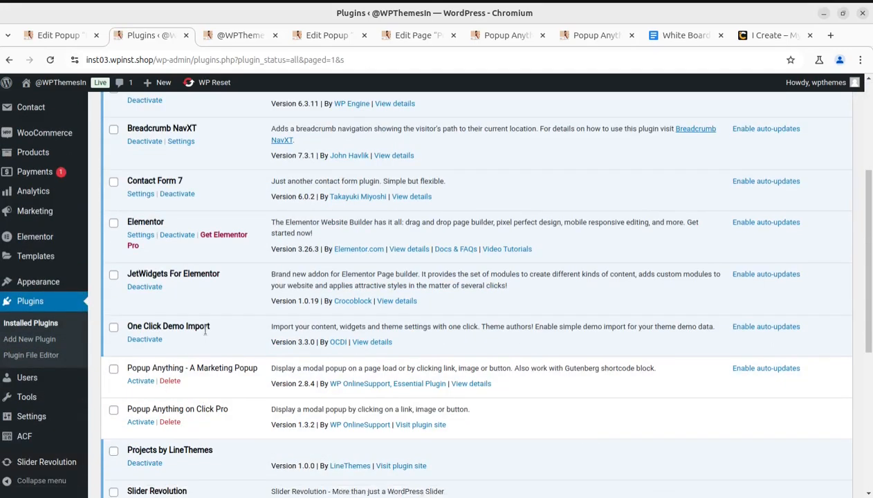
click(140, 381)
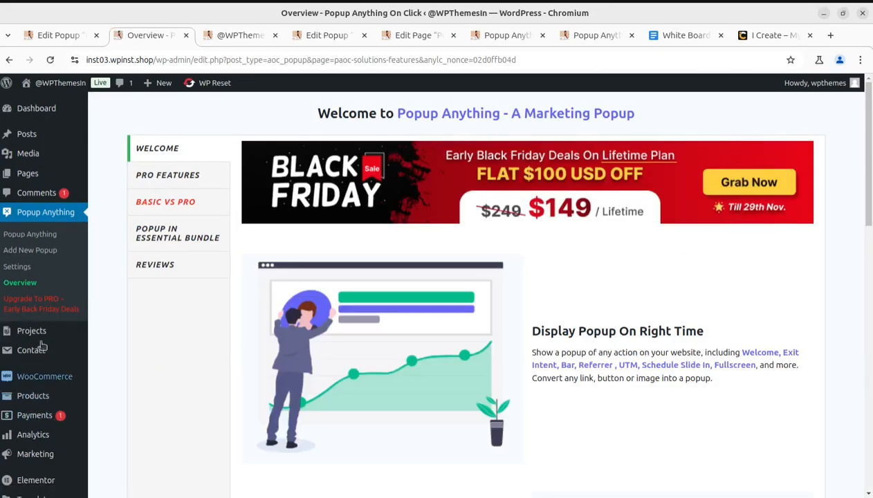
Open the iCreate PopUp for editing in the Marketing Popup plugin and close the leftover dashboard, editor and test page tabs.
click(40, 237)
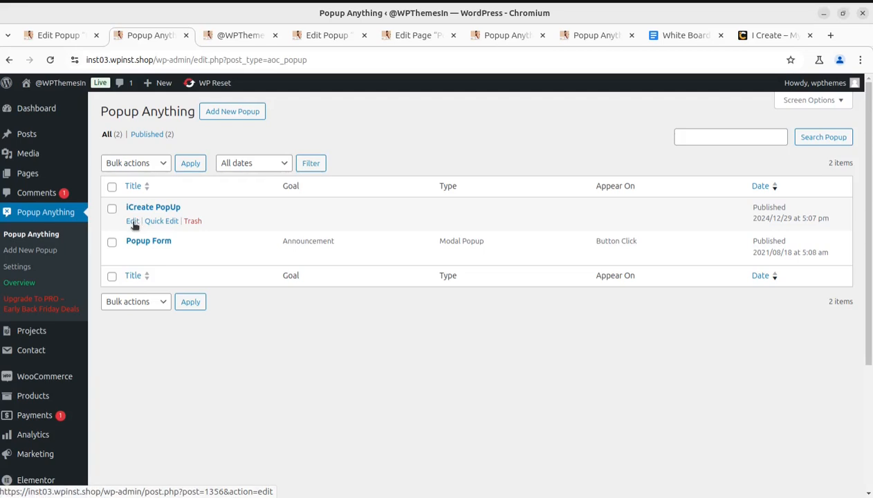
click(132, 221)
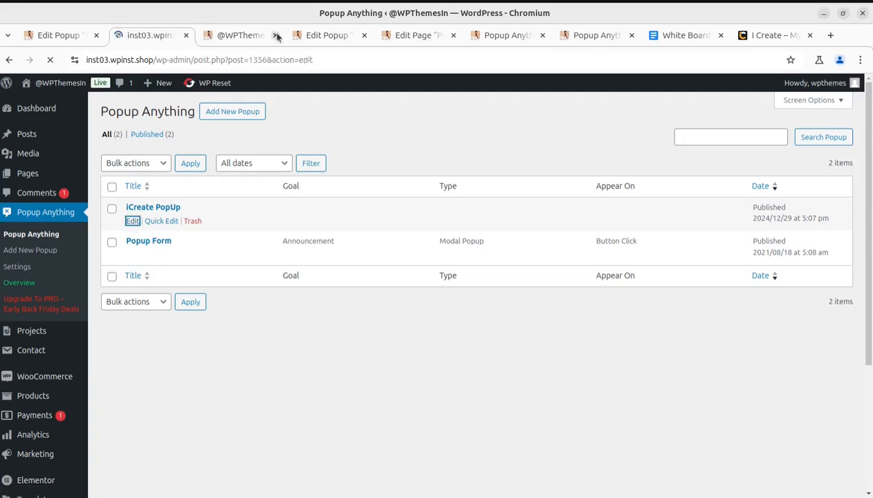
click(275, 36)
click(275, 36)
click(275, 36)
click(275, 36)
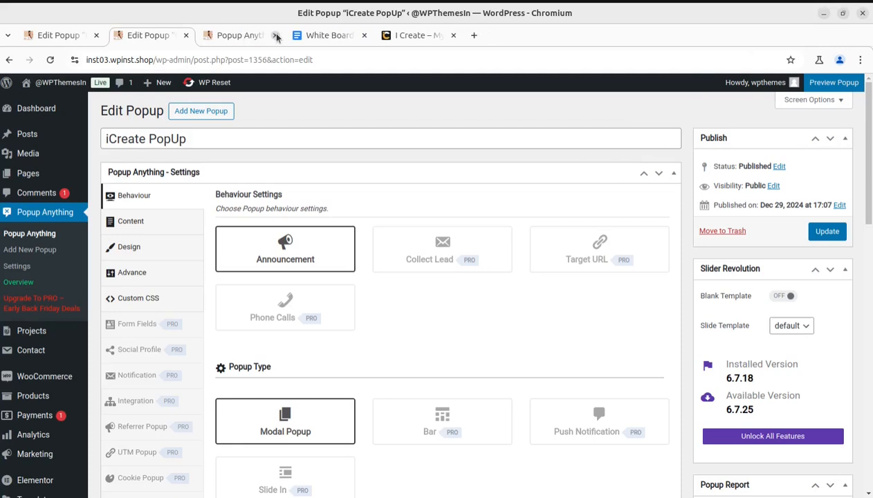
click(275, 36)
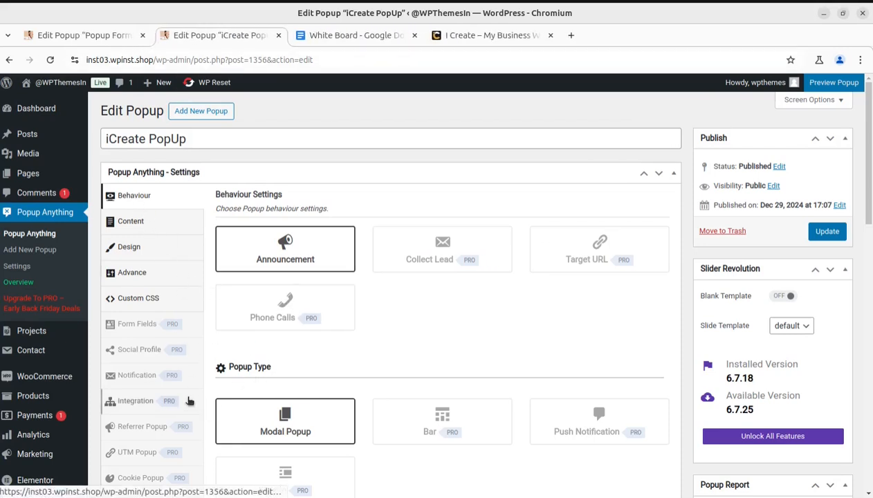
Look over the behaviour settings and the list of settings sections for the iCreate PopUp.
scroll(234, 391, down, 3)
scroll(235, 391, down, 1)
scroll(200, 388, up, 5)
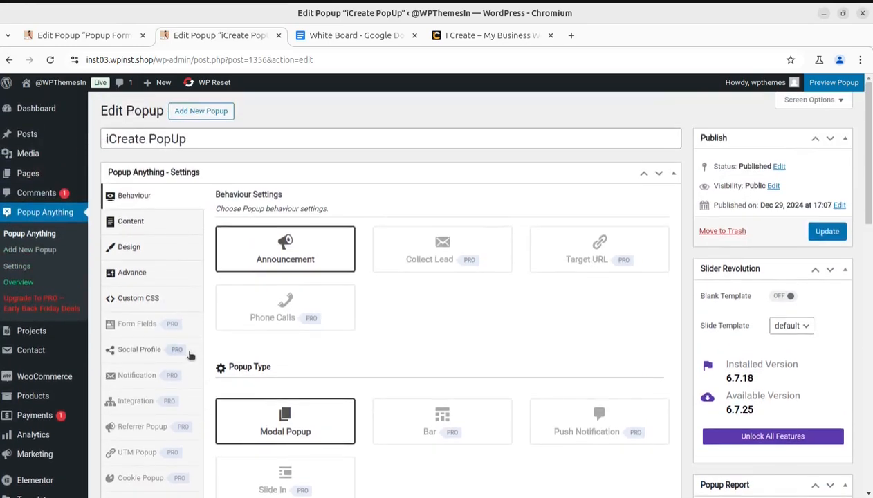
Examine the Pro-only settings sections, the popup types and the display options of the iCreate PopUp.
scroll(153, 463, down, 5)
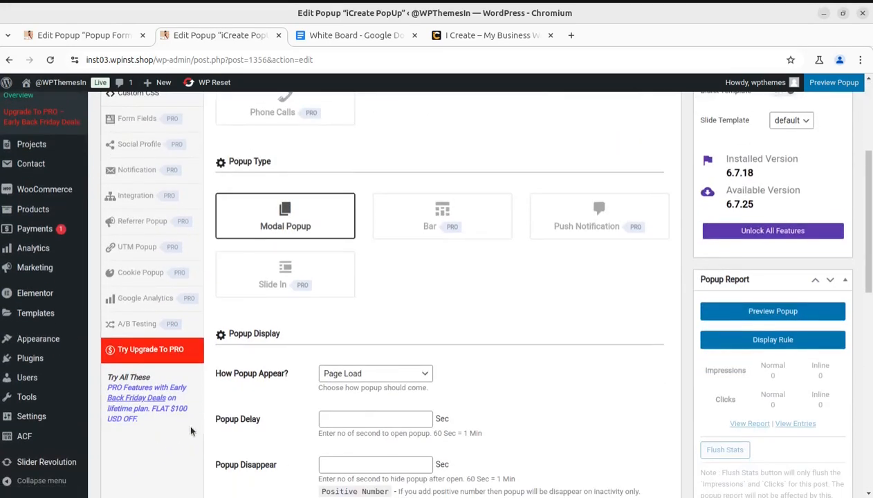
scroll(136, 349, up, 1)
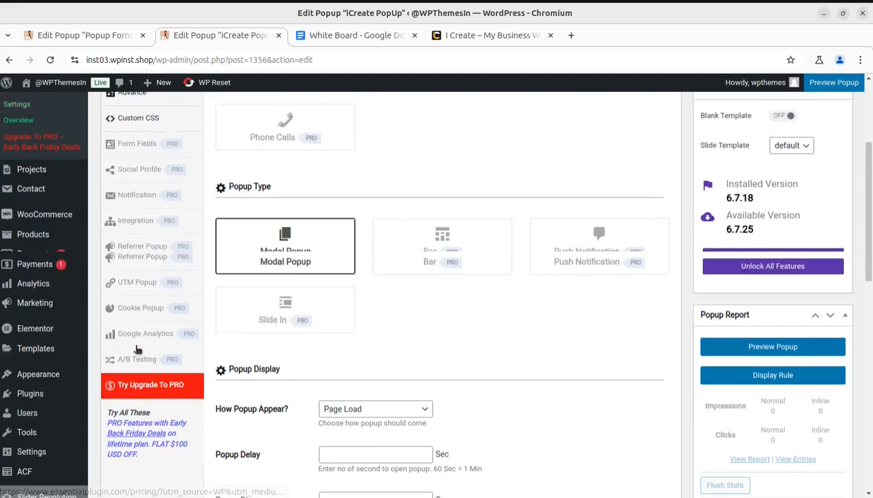
scroll(137, 349, up, 3)
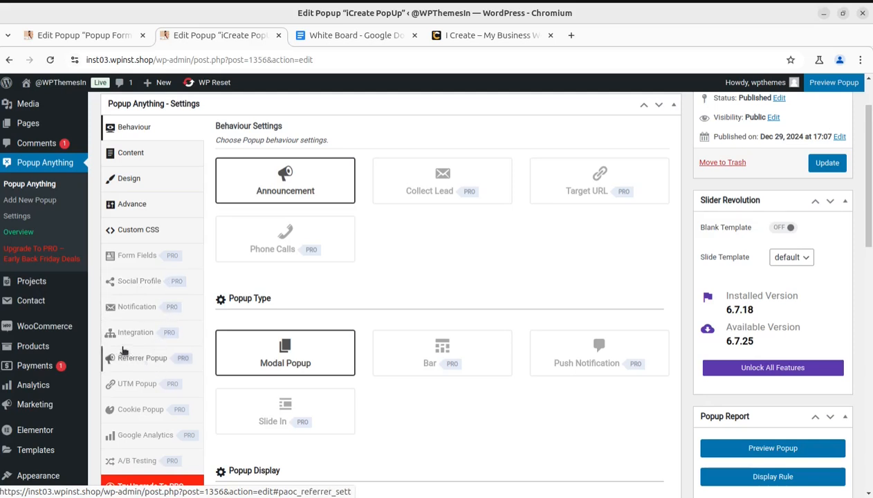
scroll(142, 392, up, 2)
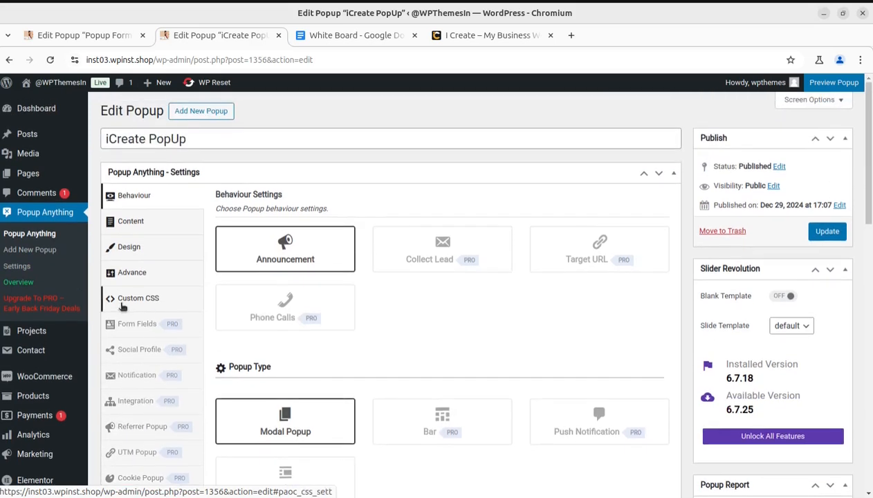
scroll(415, 325, down, 2)
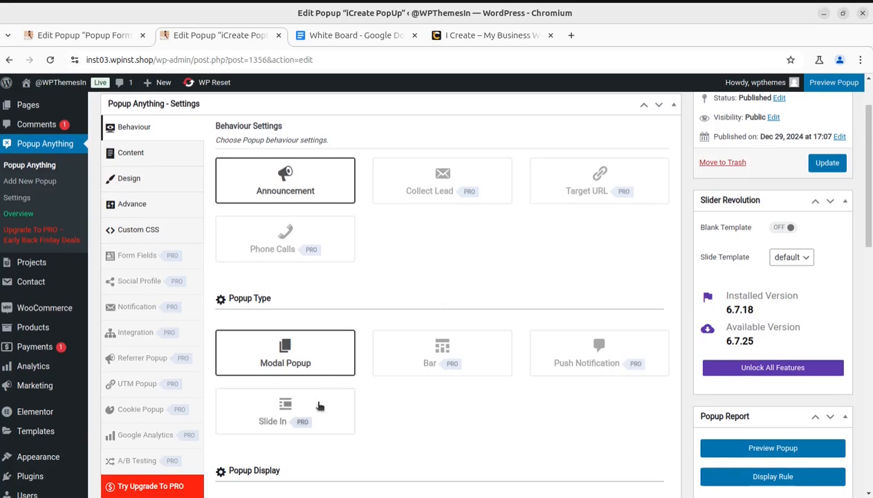
scroll(317, 407, down, 4)
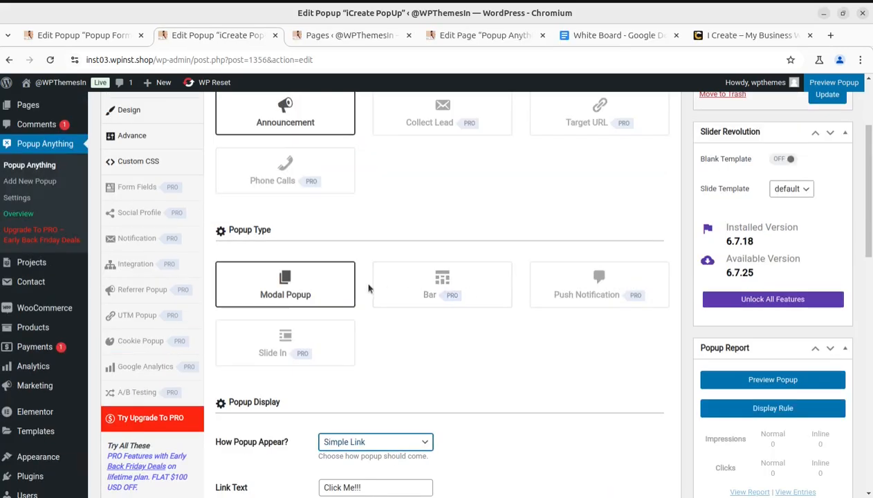
Try Page Load as the iCreate PopUp's trigger, set it back to Simple Link and update the popup.
scroll(325, 311, down, 2)
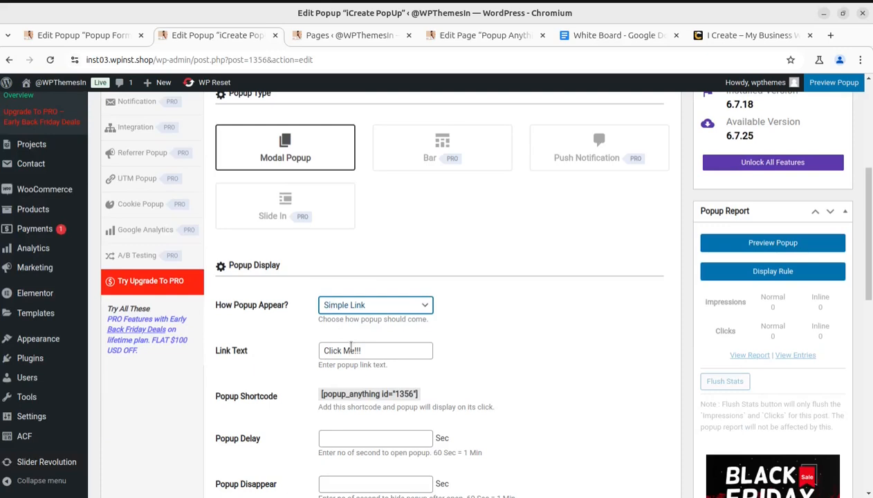
click(395, 311)
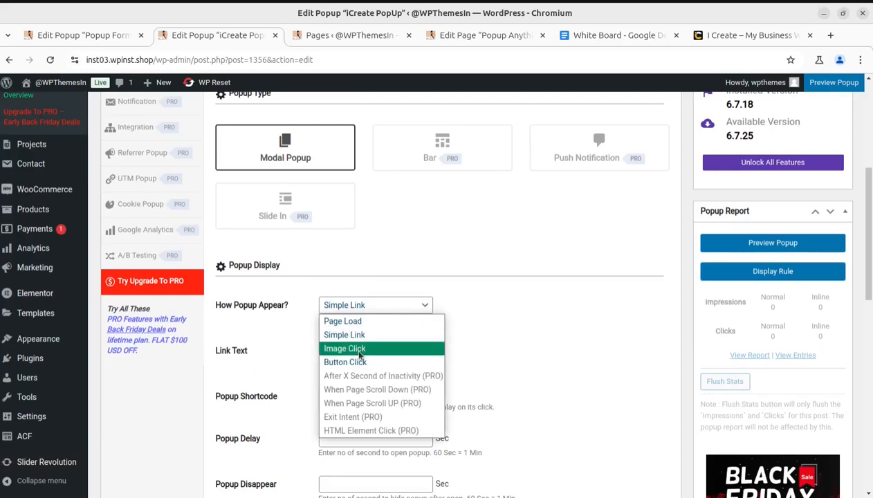
click(355, 321)
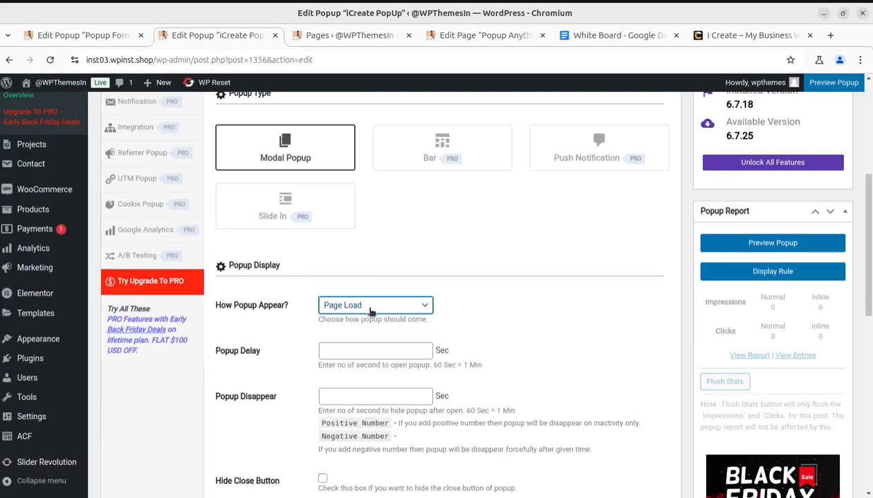
click(365, 305)
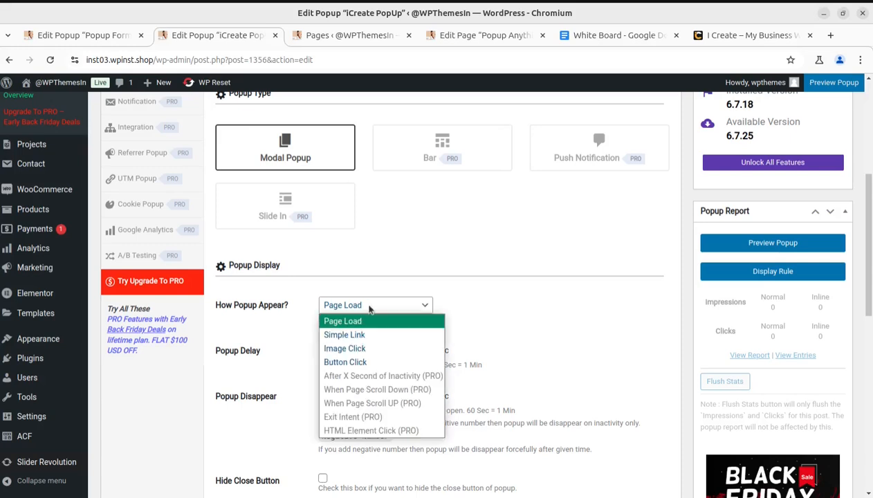
click(358, 337)
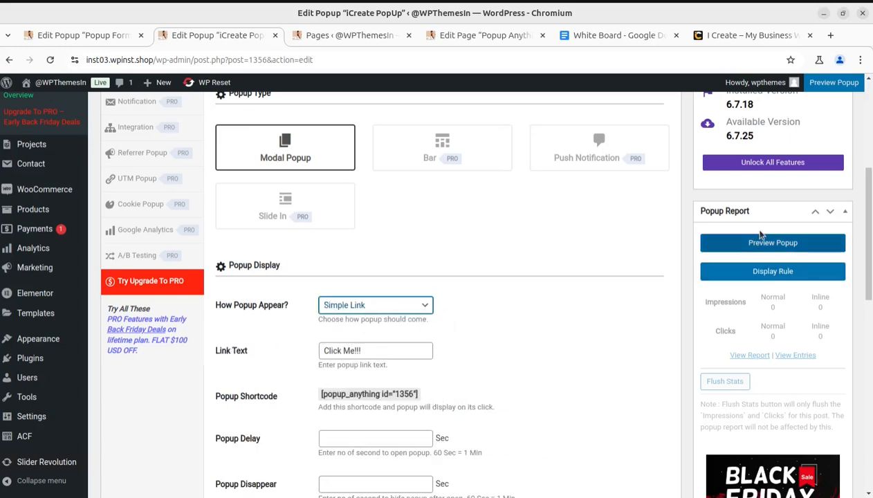
scroll(761, 235, up, 2)
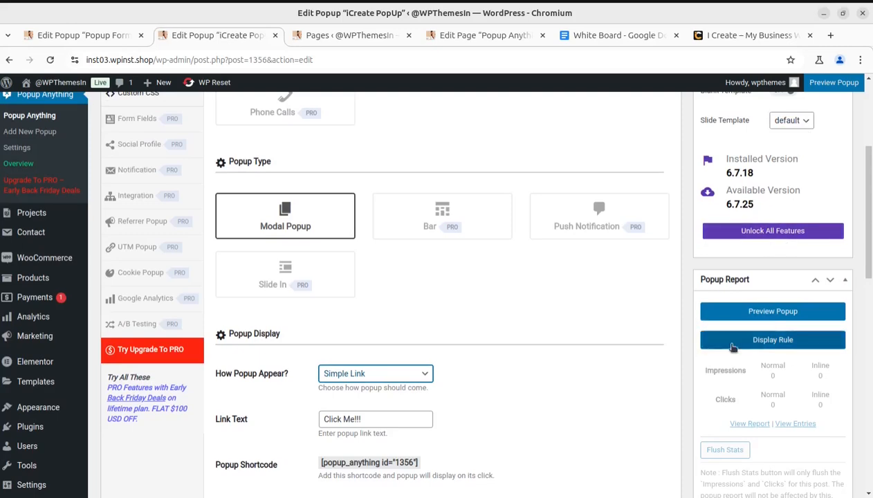
scroll(758, 329, up, 5)
click(822, 235)
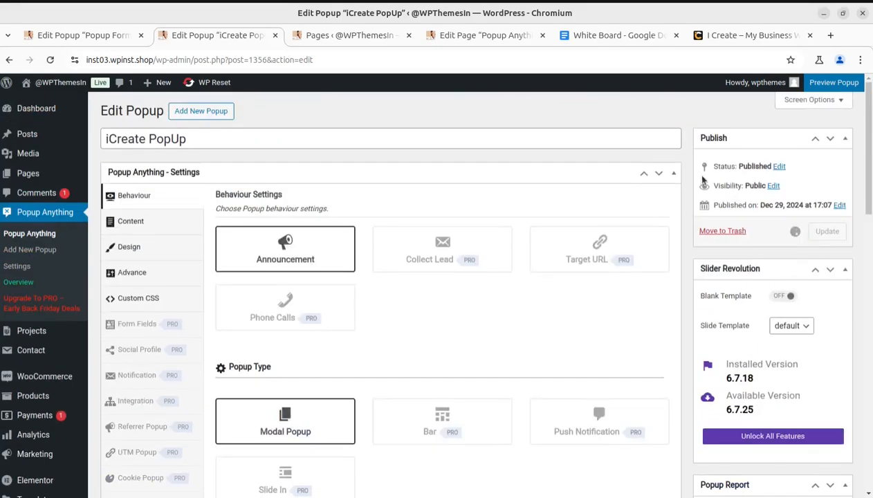
View the published Popup Anything Test Page from its editor and test opening and closing the popup through "Click Me!!!".
click(469, 36)
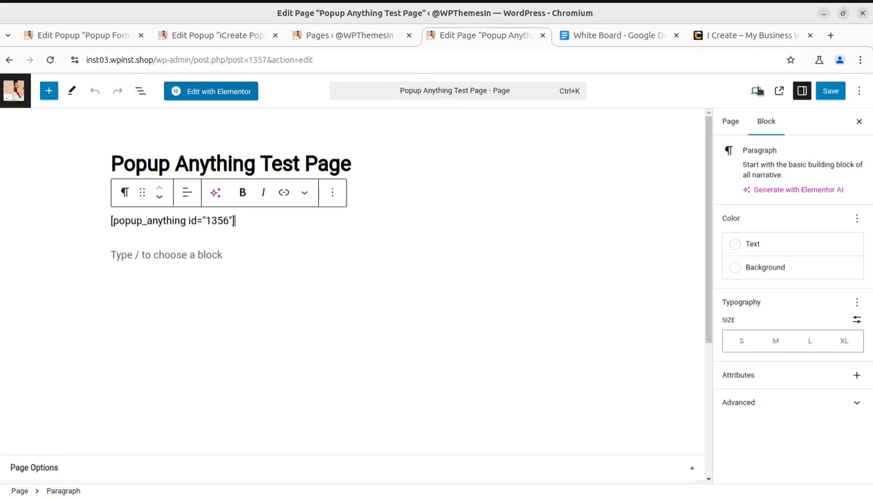
click(778, 90)
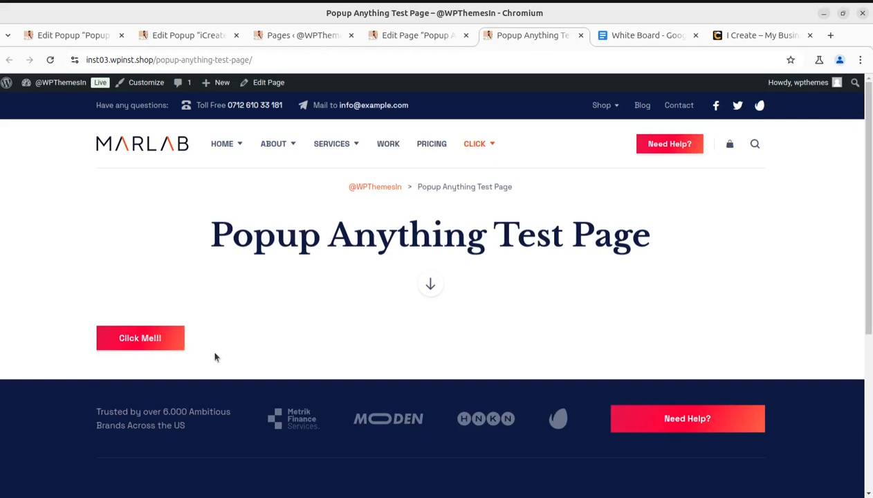
click(141, 341)
click(643, 208)
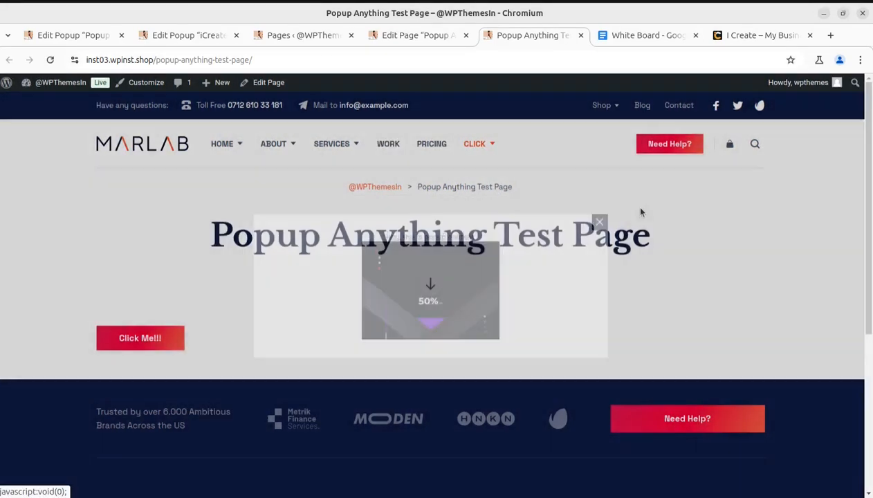
Close the Pages list tab and reload the Popup Form editor so it loads in the Marketing Popup plugin.
click(411, 36)
click(296, 35)
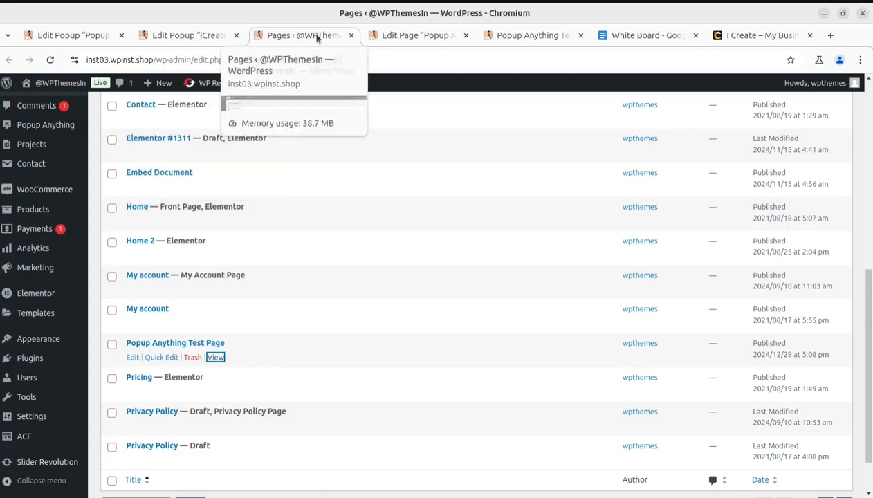
click(350, 34)
click(90, 38)
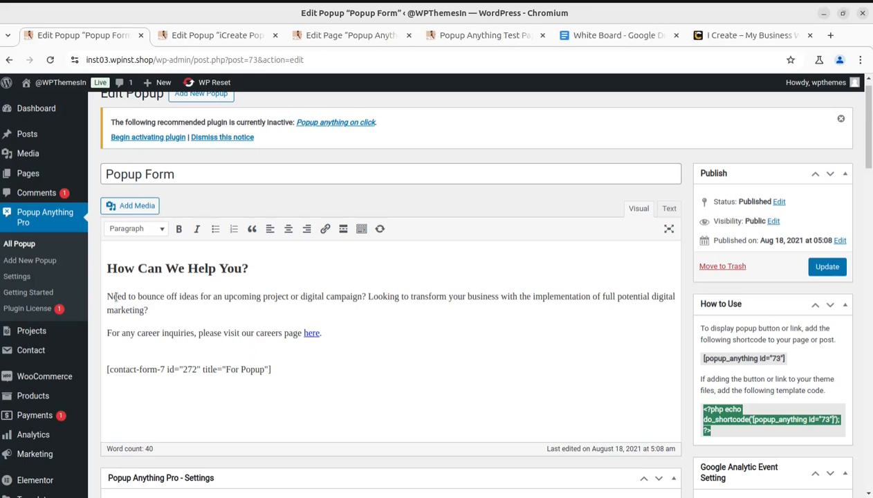
click(49, 60)
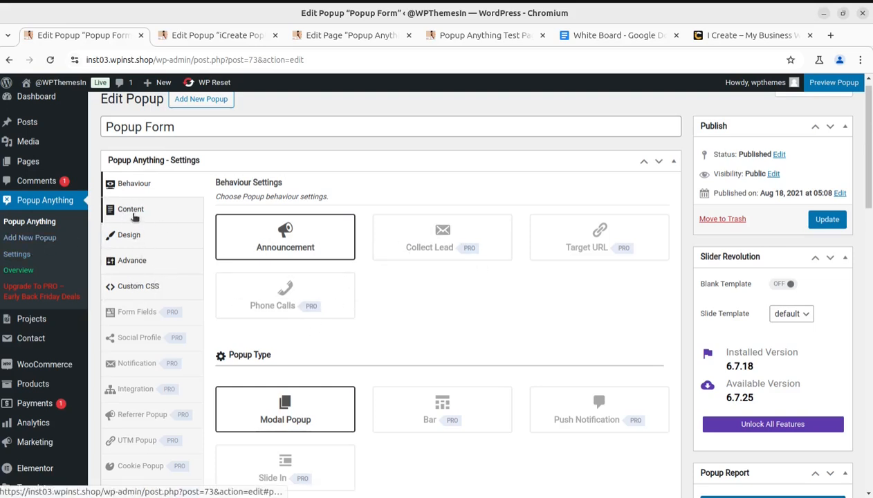
Look over the Popup Form's behaviour and popup type settings and check its choices for how the popup appears.
scroll(289, 335, down, 2)
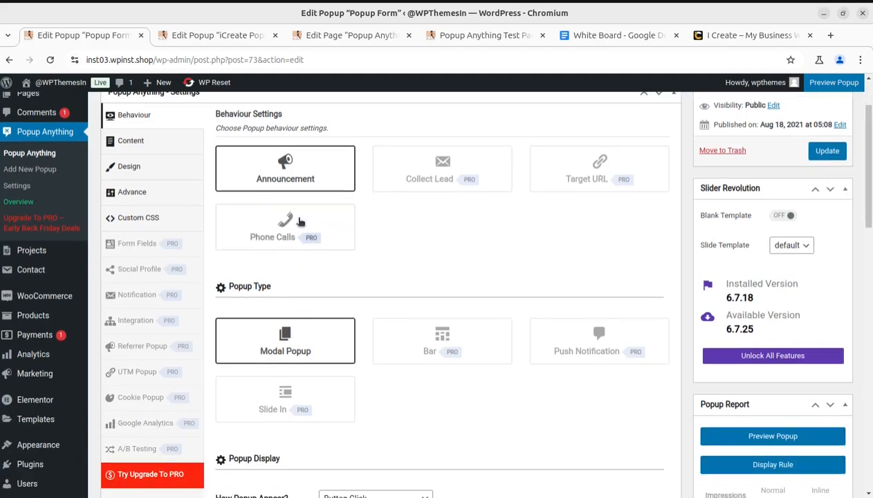
scroll(290, 332, down, 4)
scroll(275, 329, up, 5)
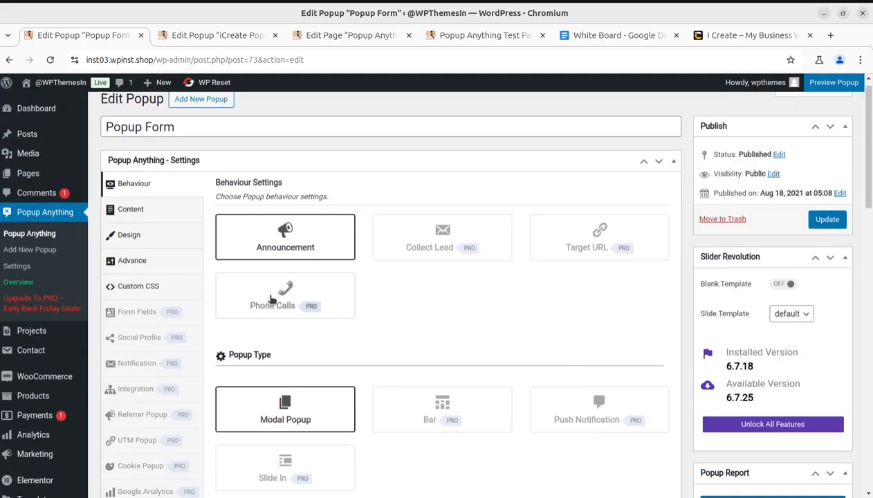
scroll(331, 295, down, 6)
click(388, 367)
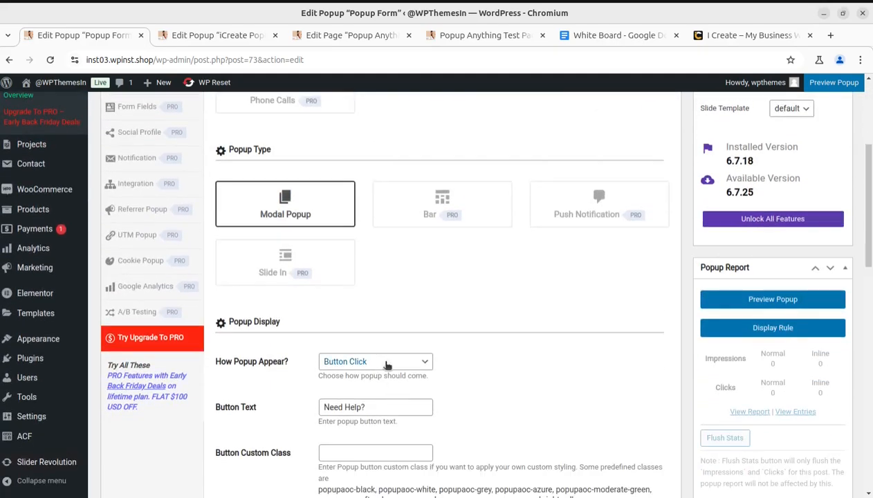
click(534, 379)
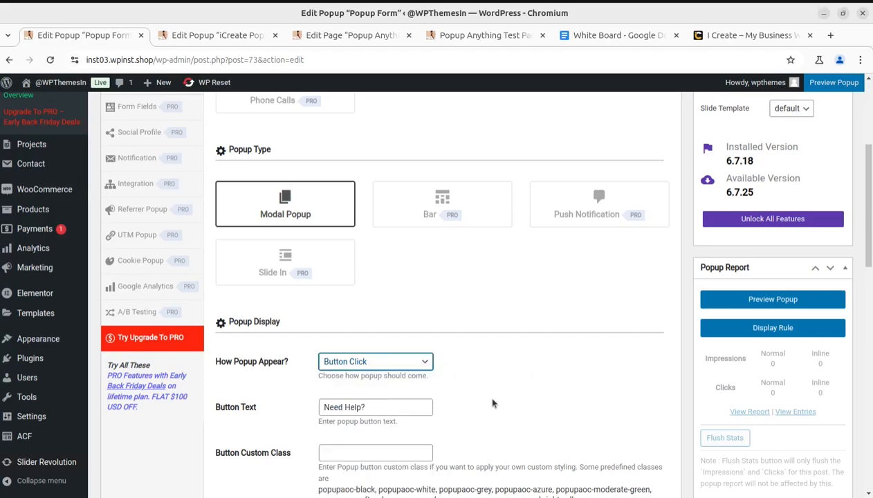
Read through the Popup Form's button, shortcode, delay, closing, overlay and loader settings and the page options below them.
scroll(432, 408, down, 4)
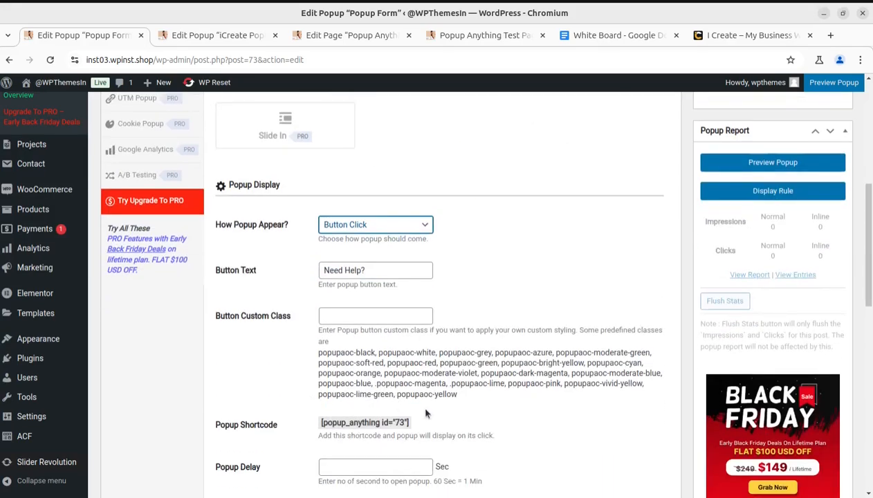
scroll(425, 413, down, 6)
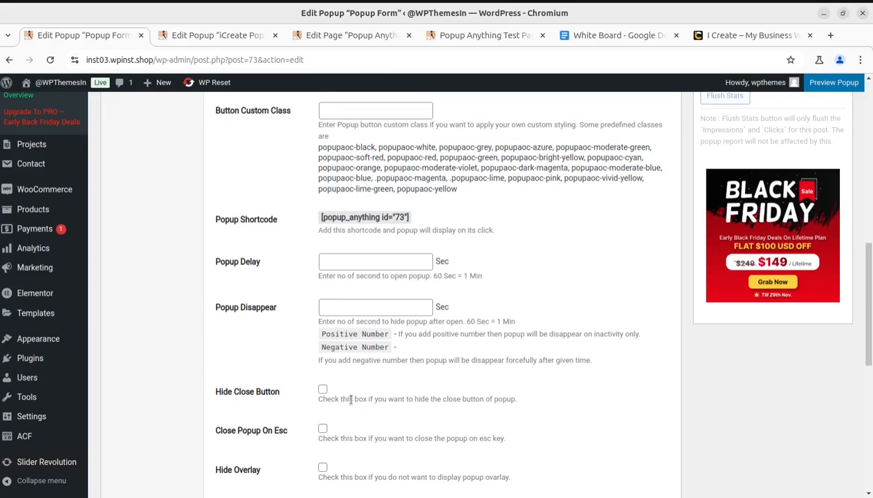
scroll(278, 403, down, 4)
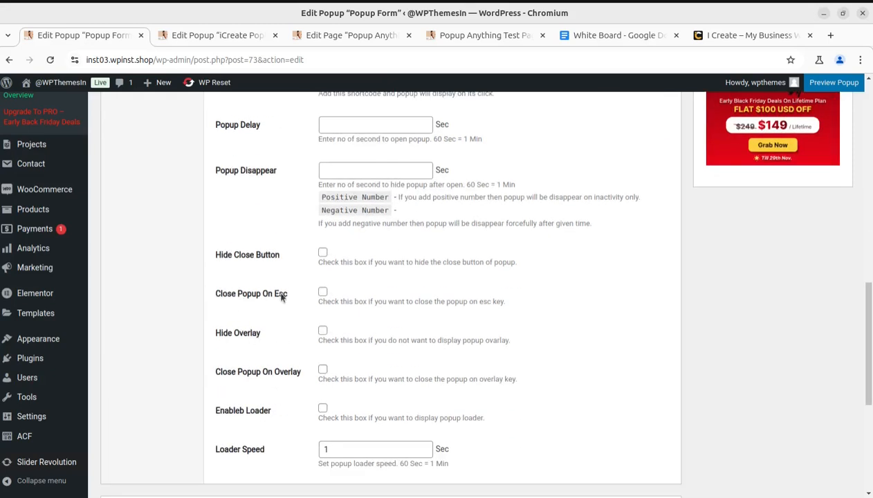
scroll(312, 335, down, 6)
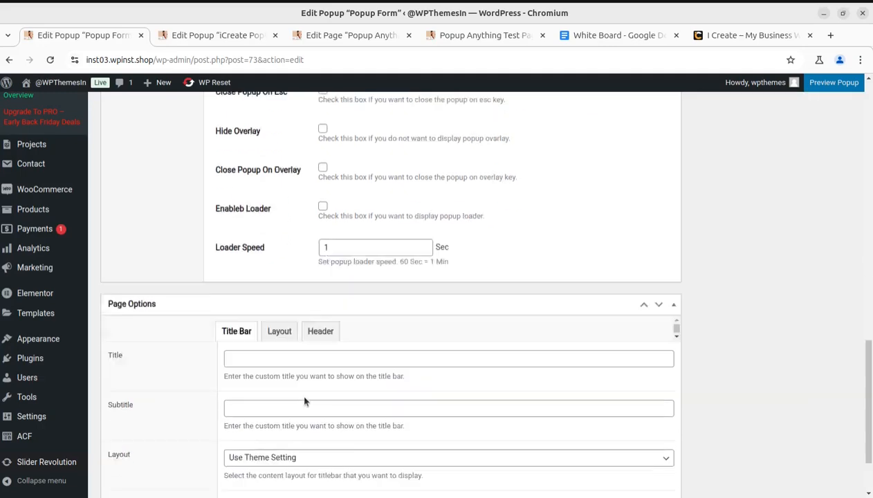
scroll(301, 401, down, 2)
scroll(284, 387, up, 10)
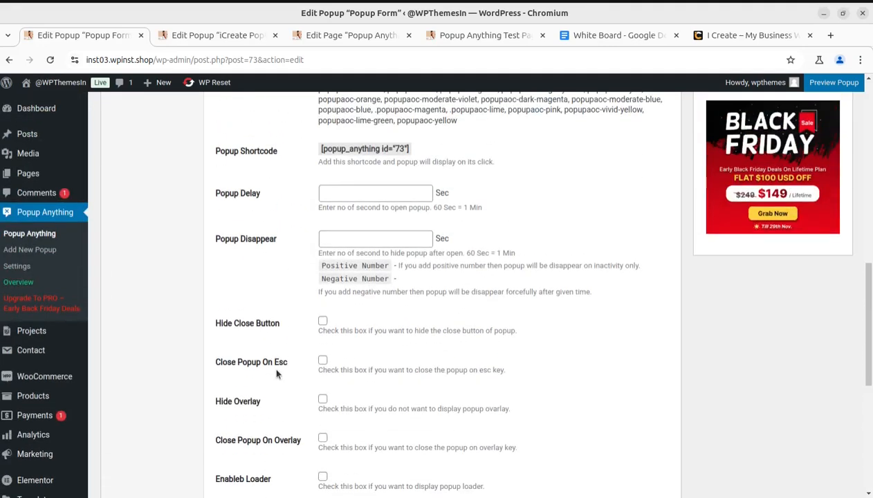
scroll(276, 375, up, 8)
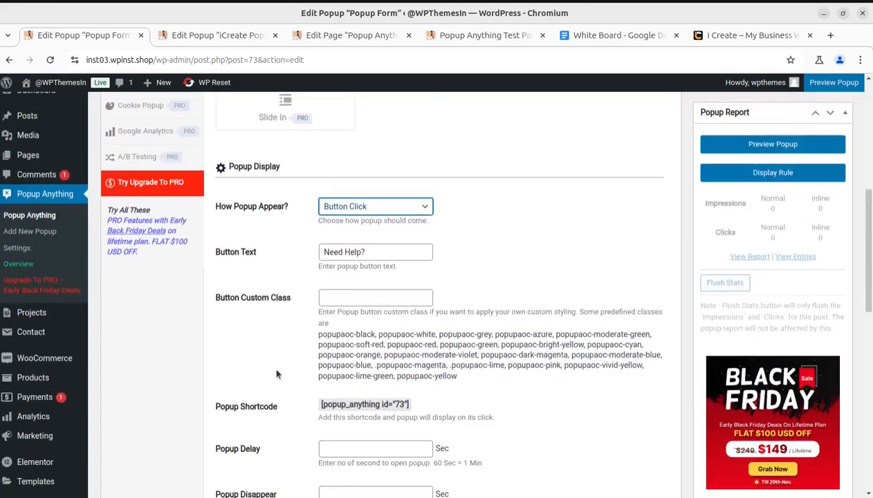
scroll(276, 374, down, 10)
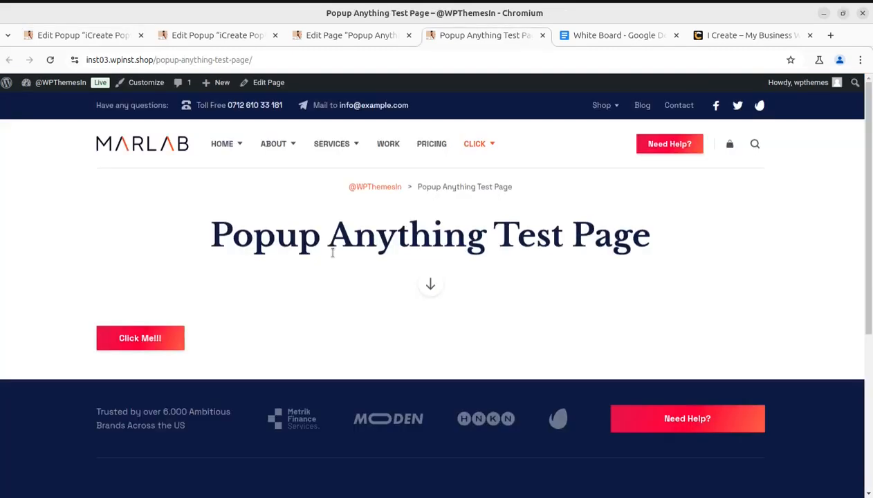
Test opening and closing the popup on the test page again, and return to the iCreate PopUp editor.
click(138, 336)
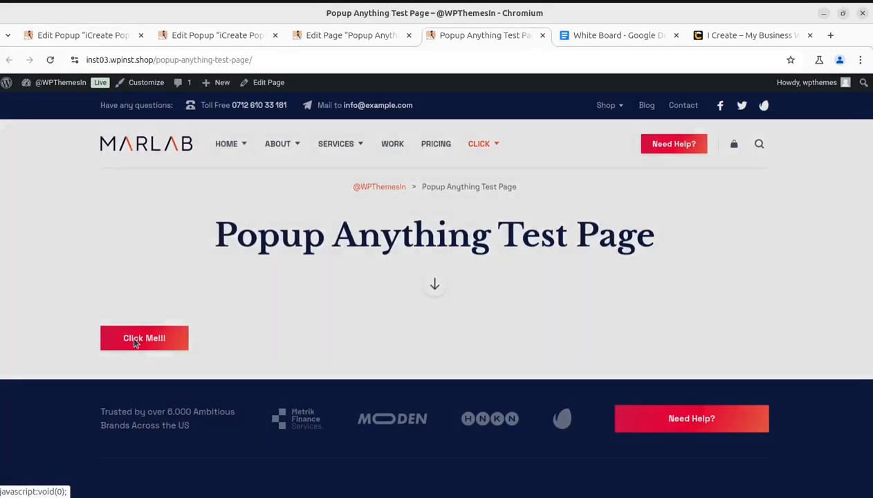
click(643, 208)
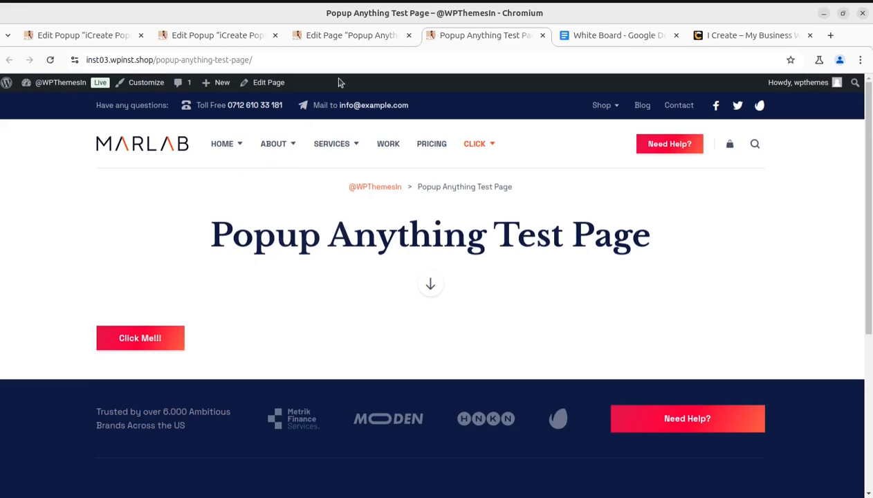
click(342, 35)
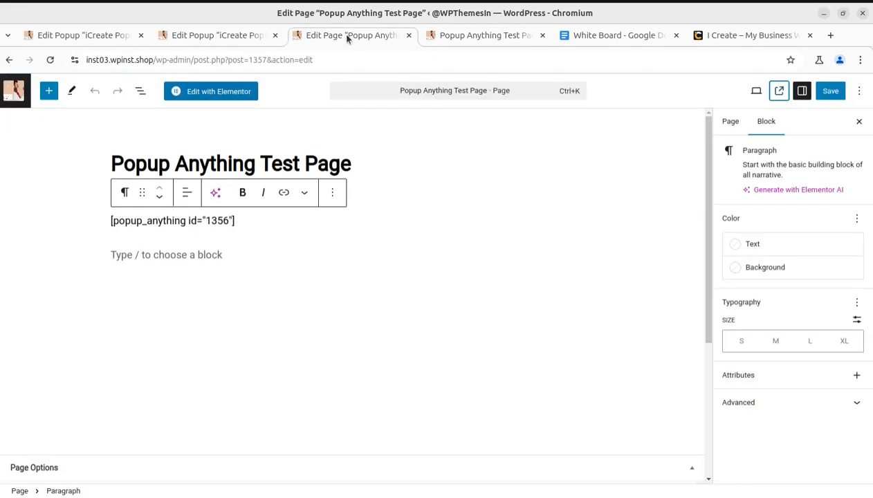
click(231, 37)
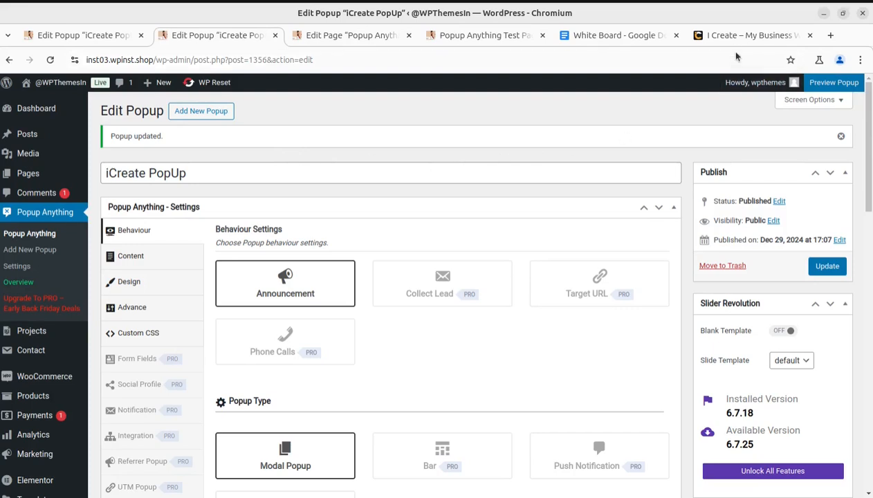
Switch to the I Create website, look over its home page, and open and close the chat widget.
click(705, 36)
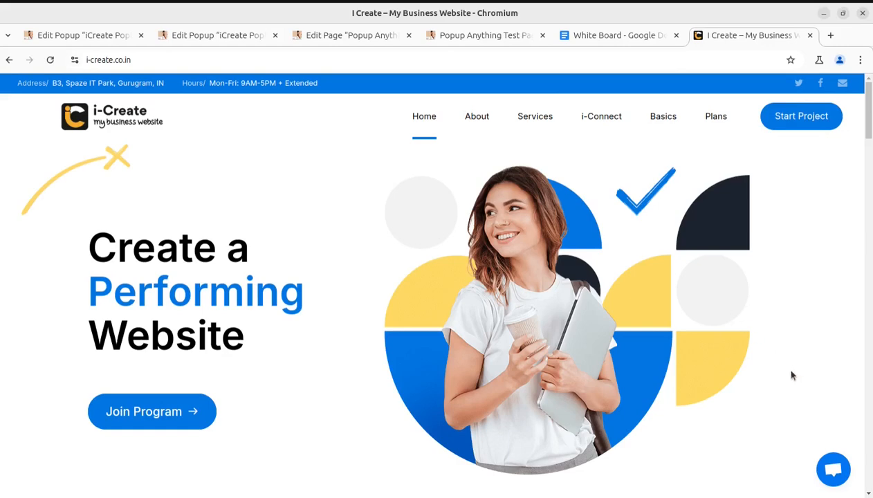
scroll(760, 352, down, 1)
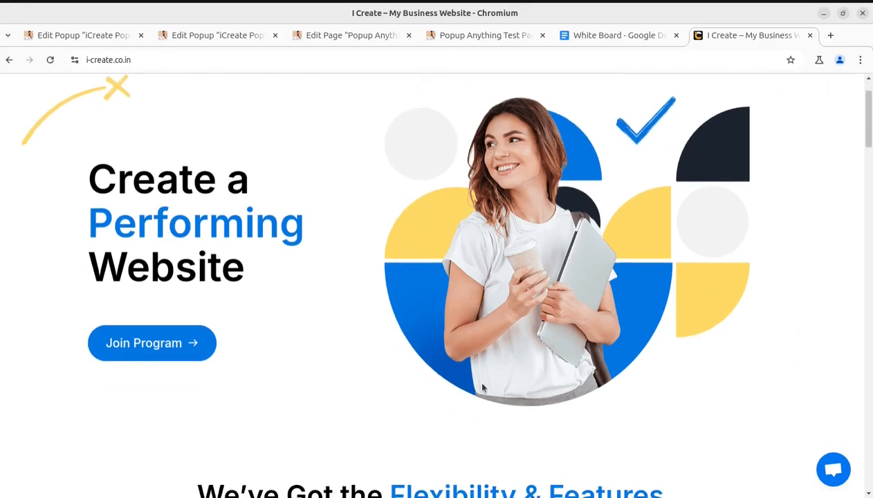
scroll(482, 389, down, 1)
click(830, 464)
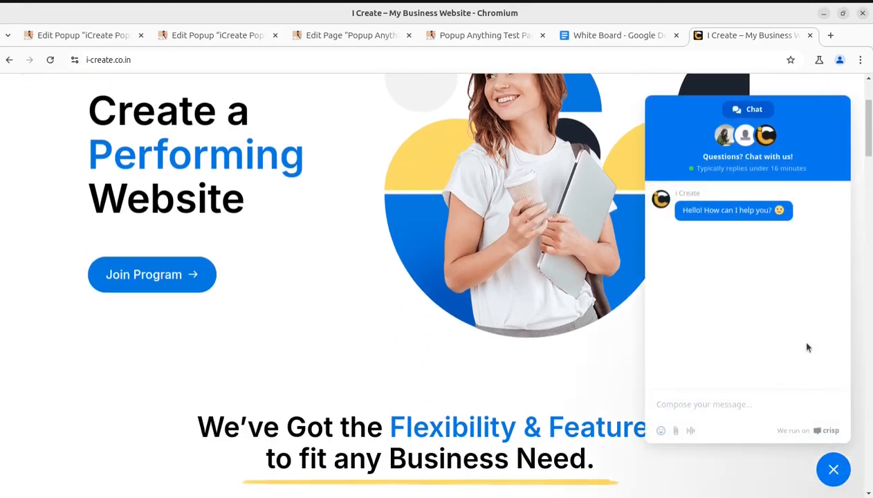
click(833, 470)
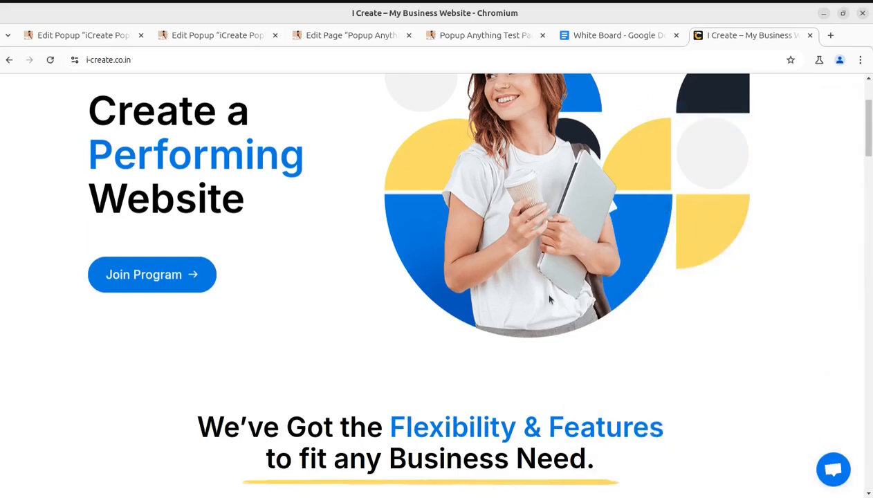
scroll(550, 300, up, 2)
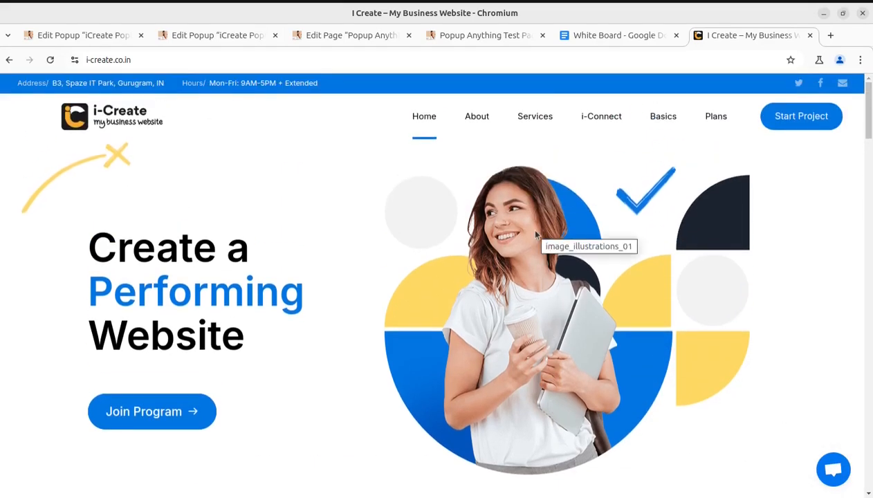